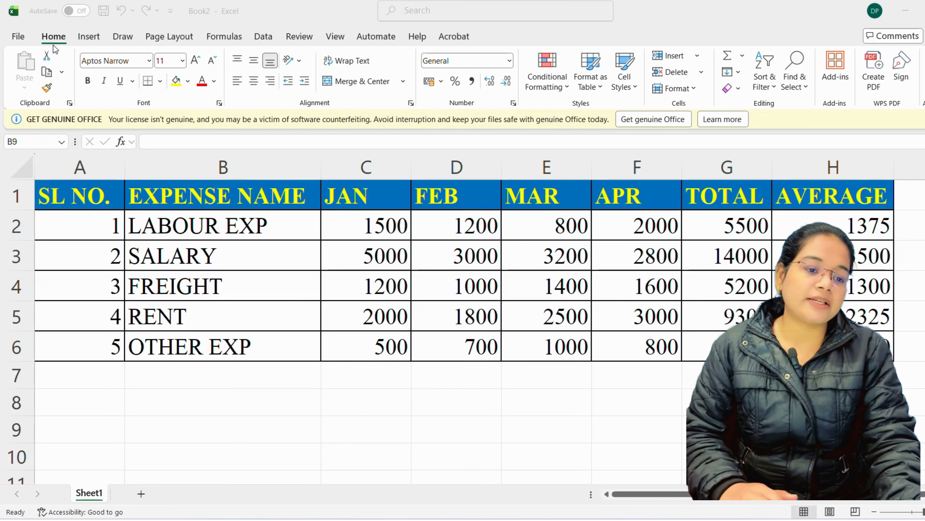
Copy the whole expense table and paste the duplicate starting at cell B8.
{"action": "left_click", "coordinate": [59, 37]}
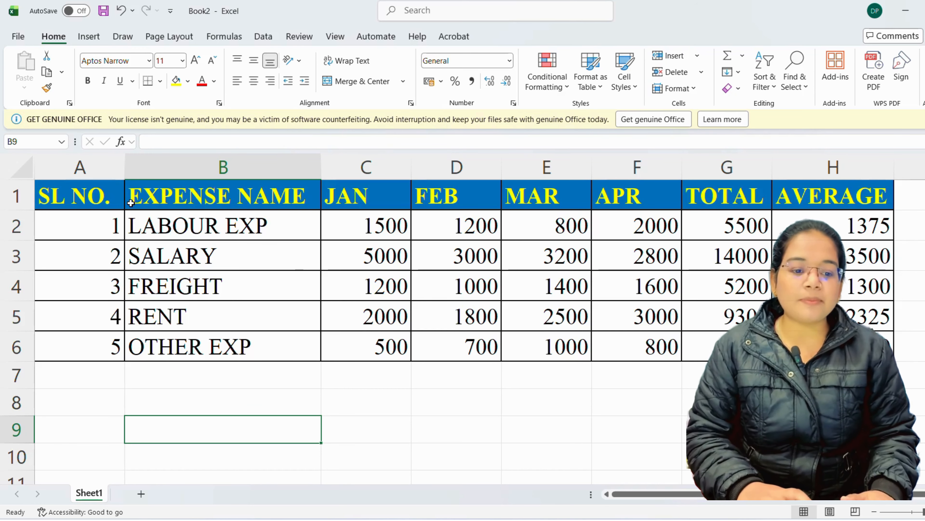
{"action": "left_click", "coordinate": [292, 276]}
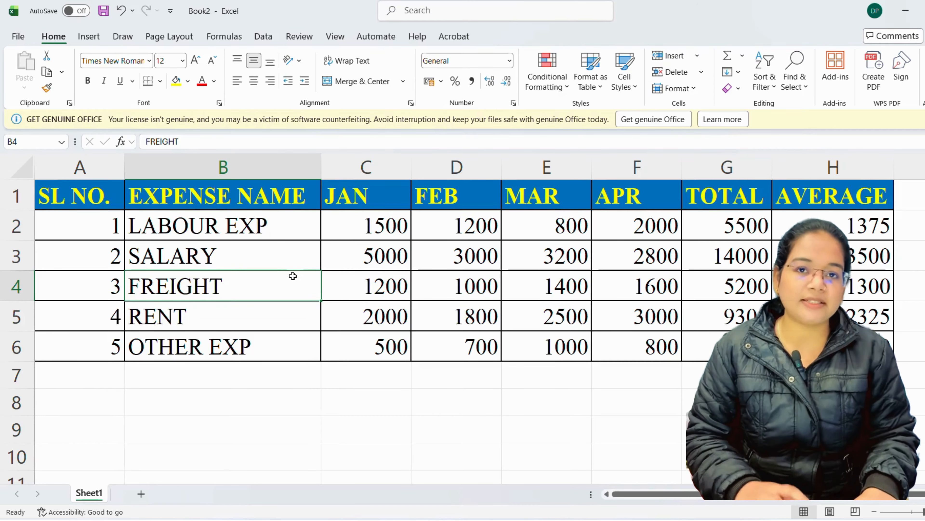
{"action": "key", "text": "ctrl+a"}
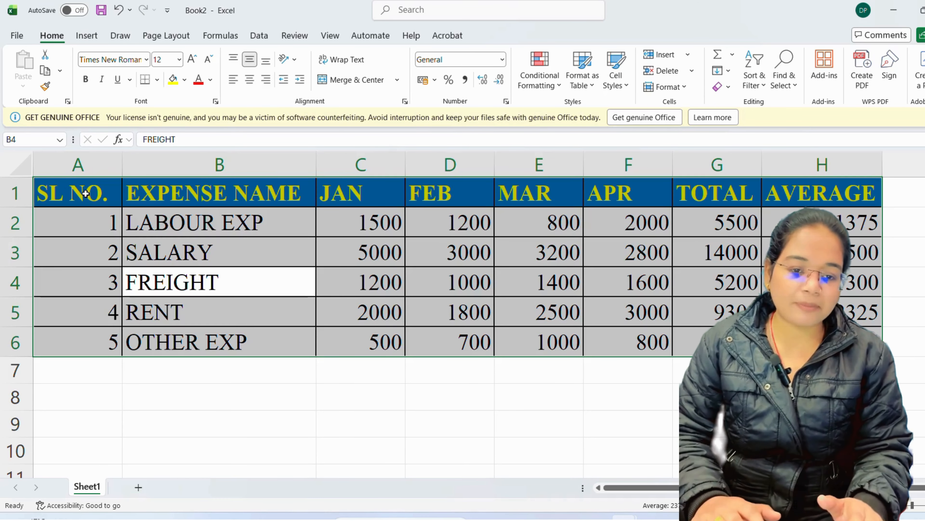
{"action": "left_click", "coordinate": [45, 71]}
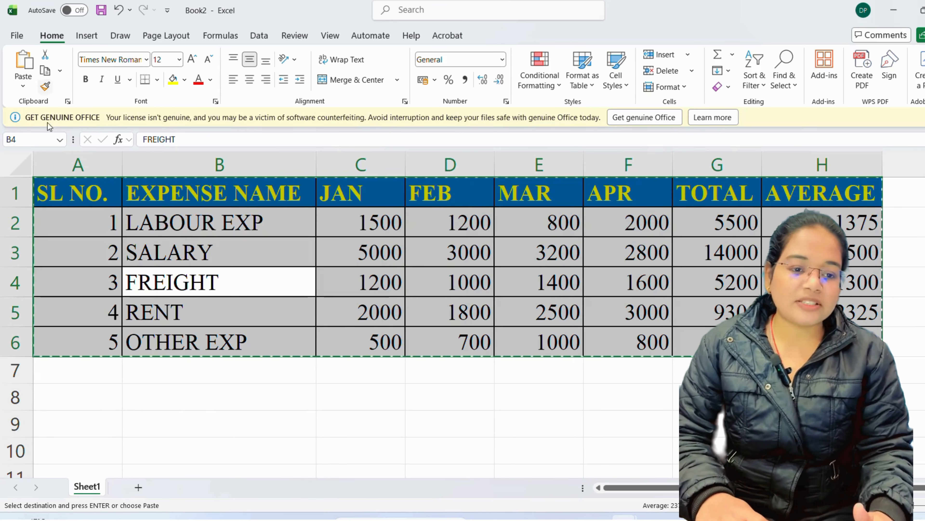
{"action": "left_click", "coordinate": [44, 387]}
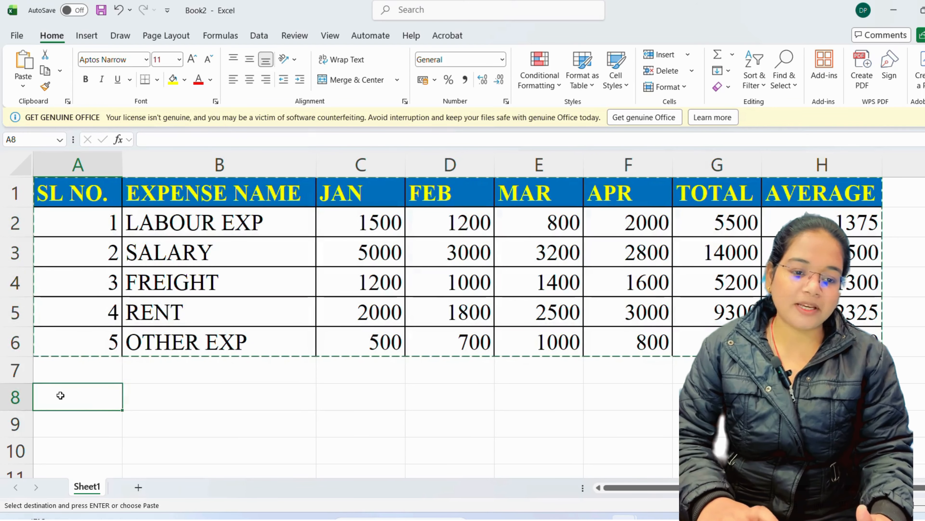
{"action": "left_click", "coordinate": [250, 406]}
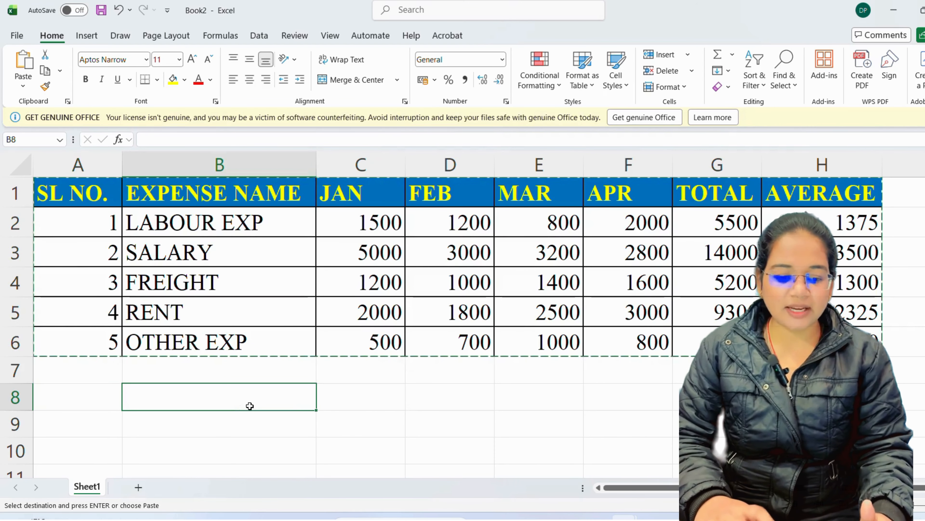
{"action": "left_click", "coordinate": [29, 79]}
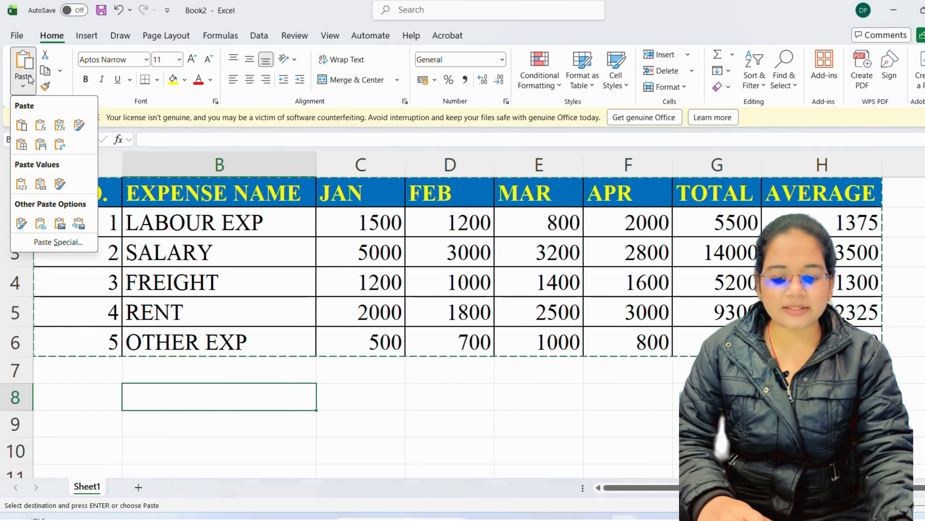
{"action": "left_click", "coordinate": [21, 125]}
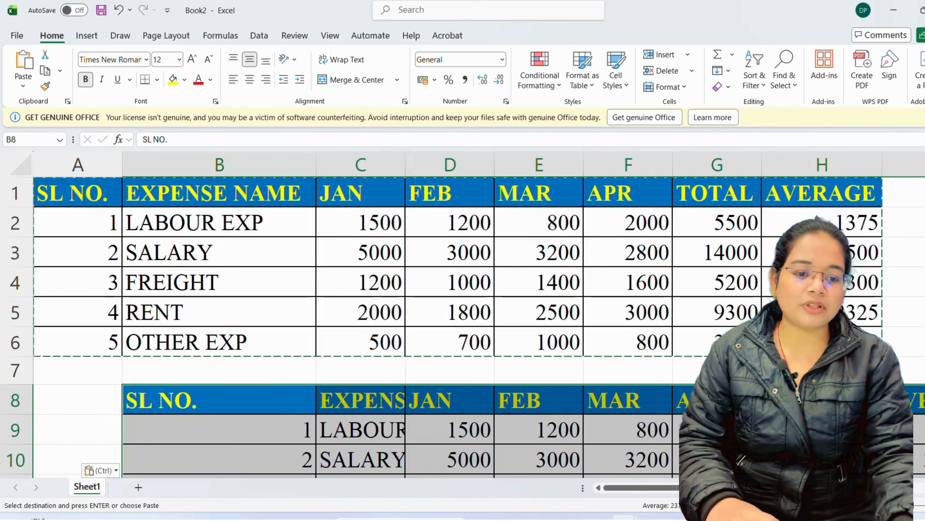
{"action": "scroll", "coordinate": [613, 219], "scroll_direction": "down", "scroll_amount": 1}
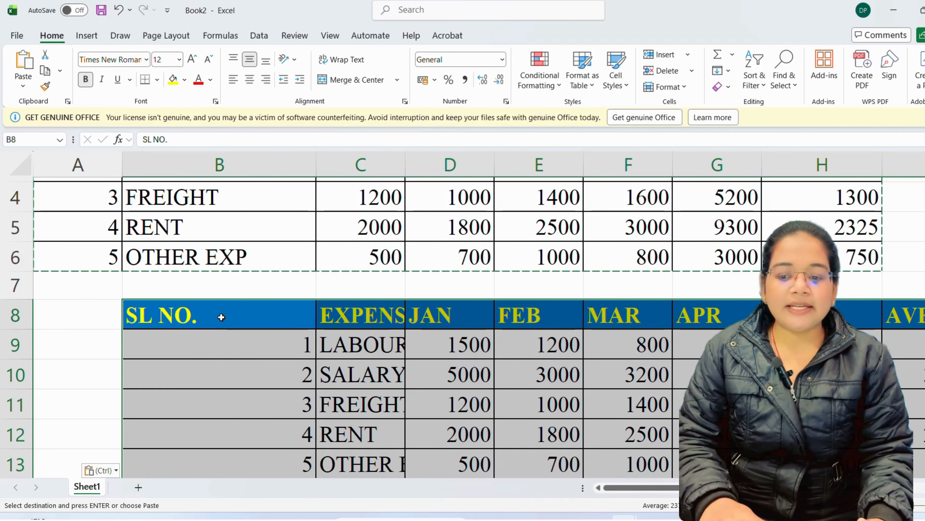
Cut the duplicate expense table in the range B8:I13.
{"action": "left_click_drag", "start_coordinate": [219, 319], "coordinate": [893, 461]}
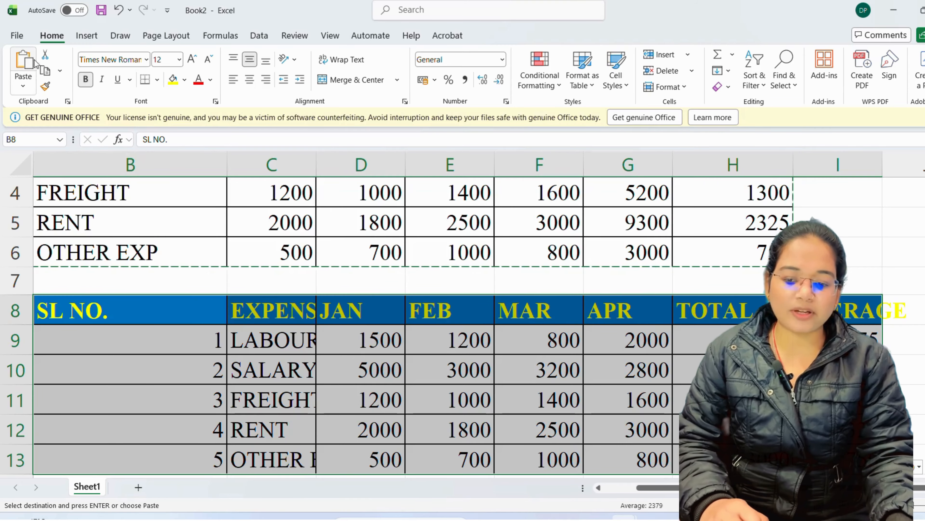
{"action": "left_click", "coordinate": [45, 57]}
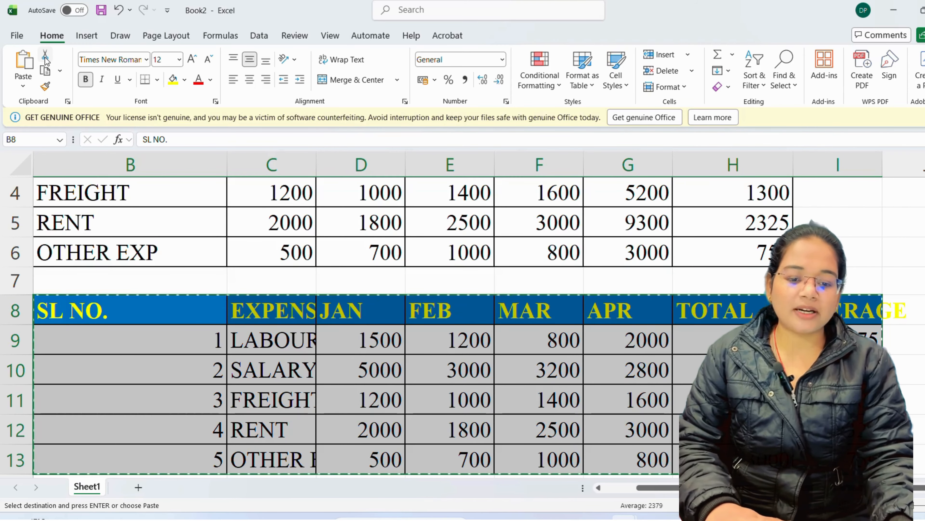
{"action": "key", "text": "Delete"}
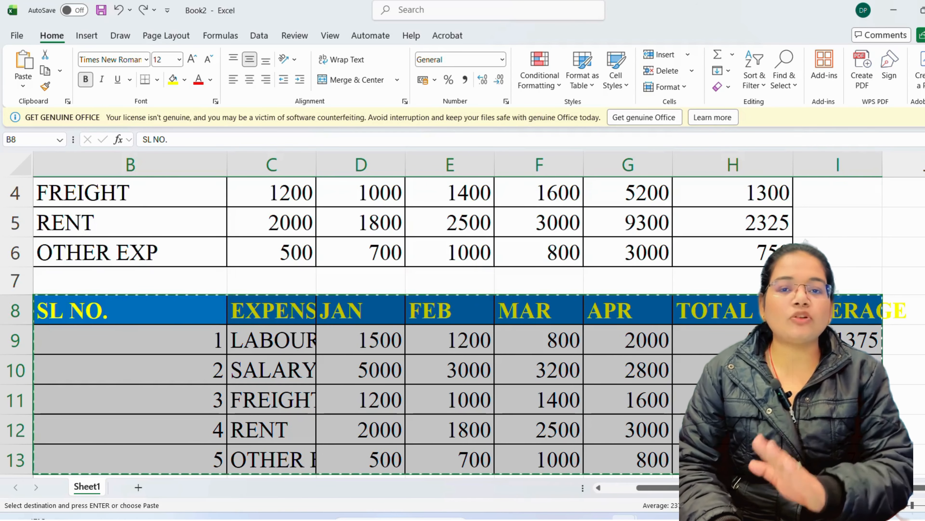
Undo the pasting of the duplicate expense table below the original.
{"action": "left_click_drag", "start_coordinate": [924, 249], "coordinate": [924, 219]}
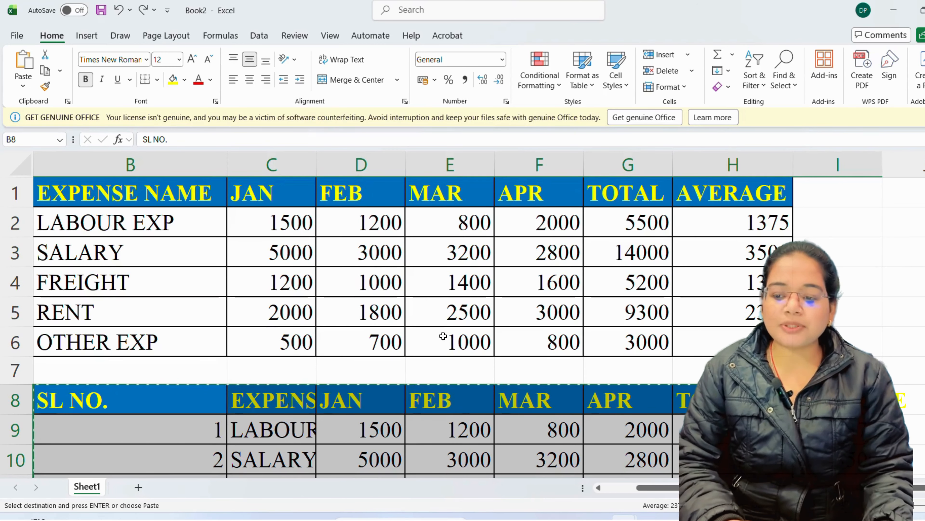
{"action": "left_click", "coordinate": [372, 250]}
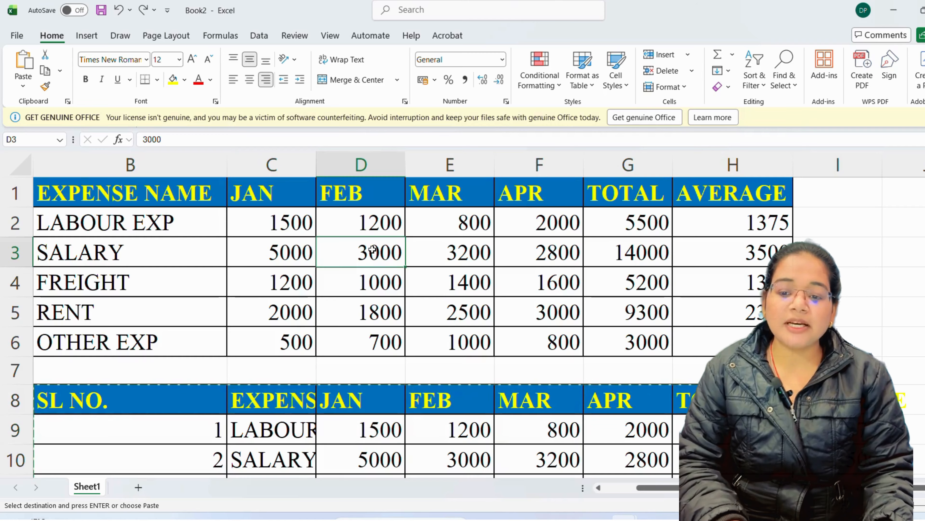
{"action": "key", "text": "ctrl+z"}
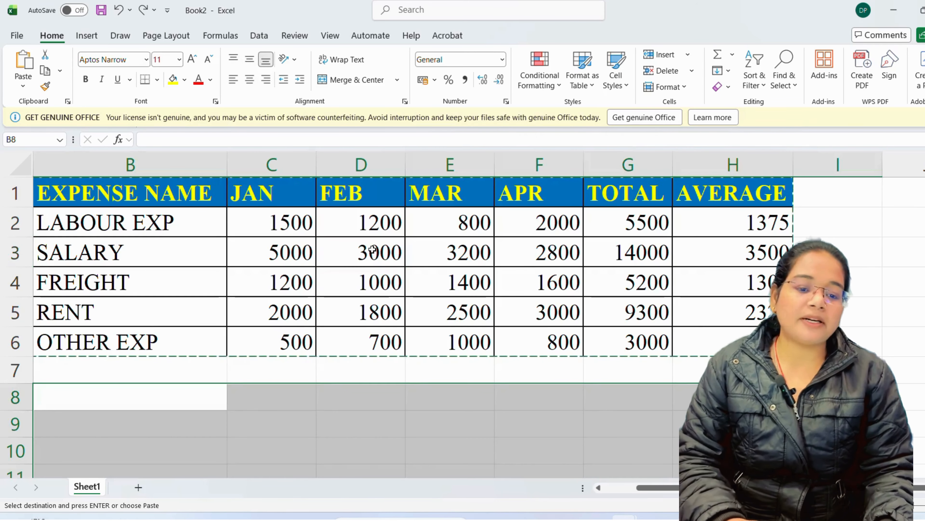
Format the expense names in B2:B6 as bold, italic and red.
{"action": "left_click", "coordinate": [174, 310]}
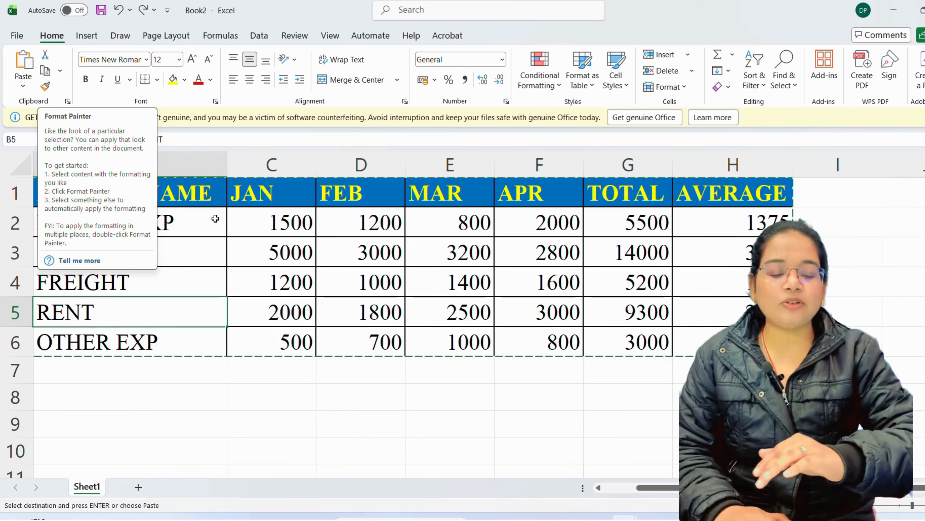
{"action": "left_click_drag", "start_coordinate": [118, 217], "coordinate": [135, 329]}
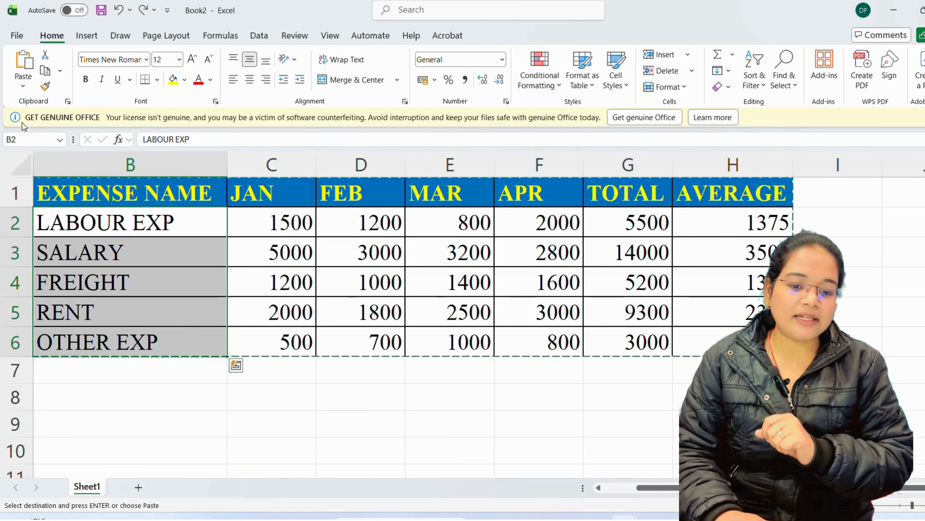
{"action": "left_click", "coordinate": [86, 79]}
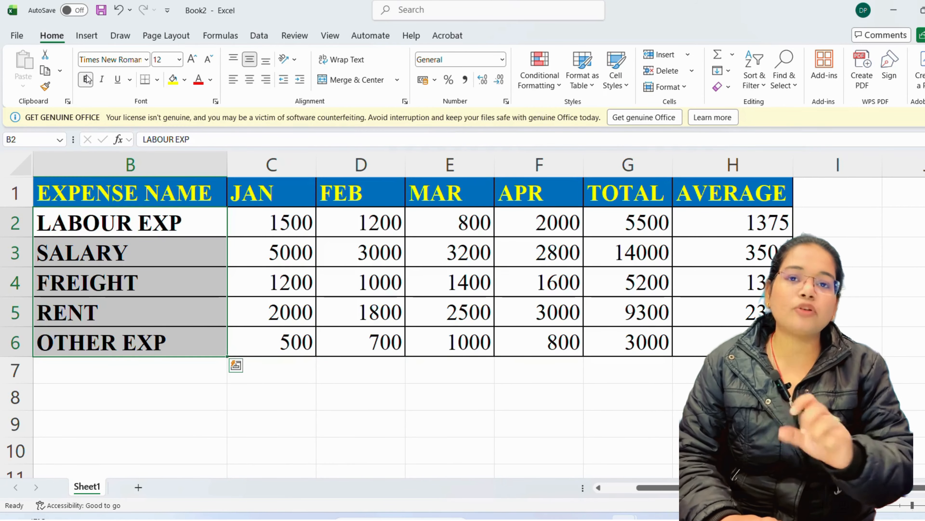
{"action": "left_click", "coordinate": [102, 79]}
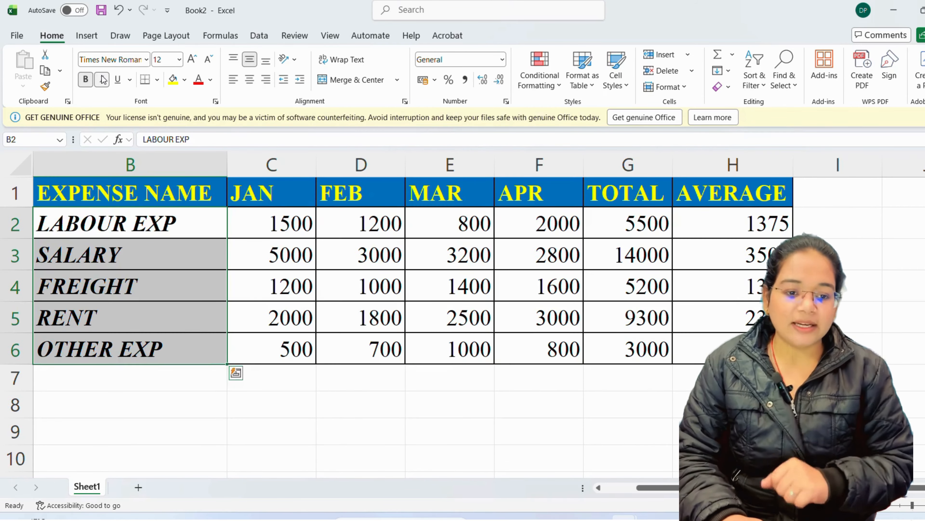
{"action": "left_click", "coordinate": [199, 80]}
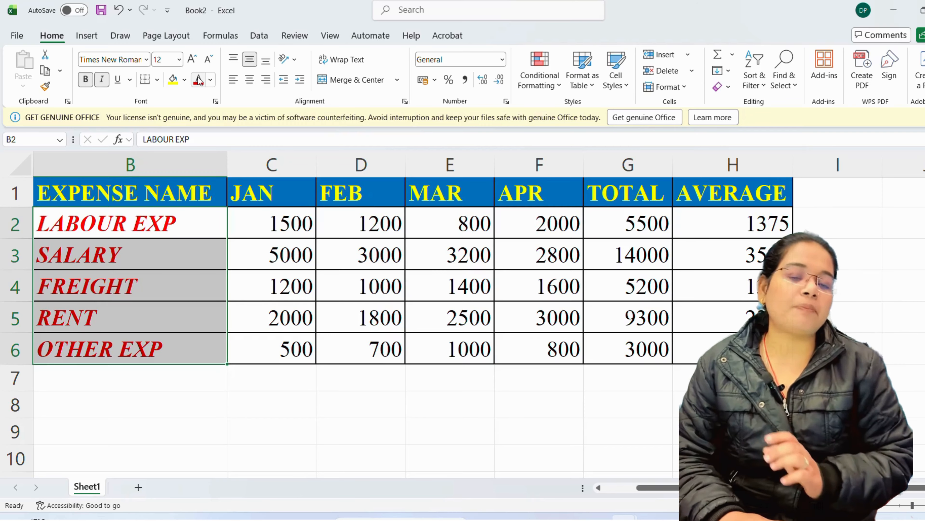
Copy the formatting of the expense names to the FEB values in D2:D6 with Format Painter.
{"action": "left_click", "coordinate": [46, 87]}
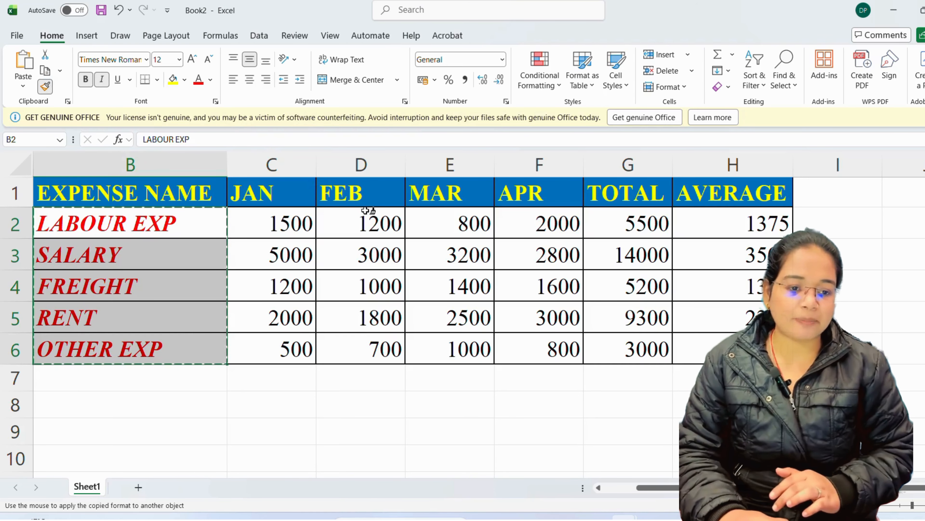
{"action": "left_click_drag", "start_coordinate": [365, 210], "coordinate": [391, 334]}
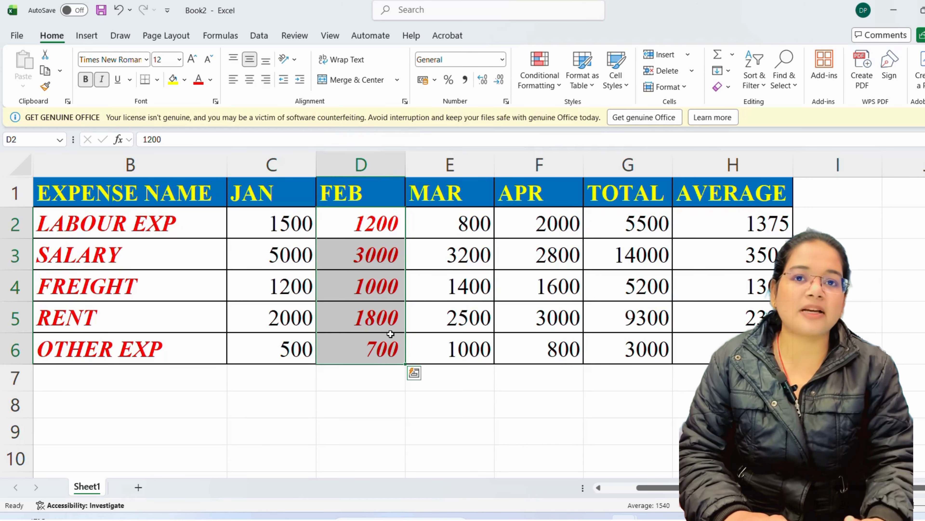
{"action": "left_click", "coordinate": [439, 22]}
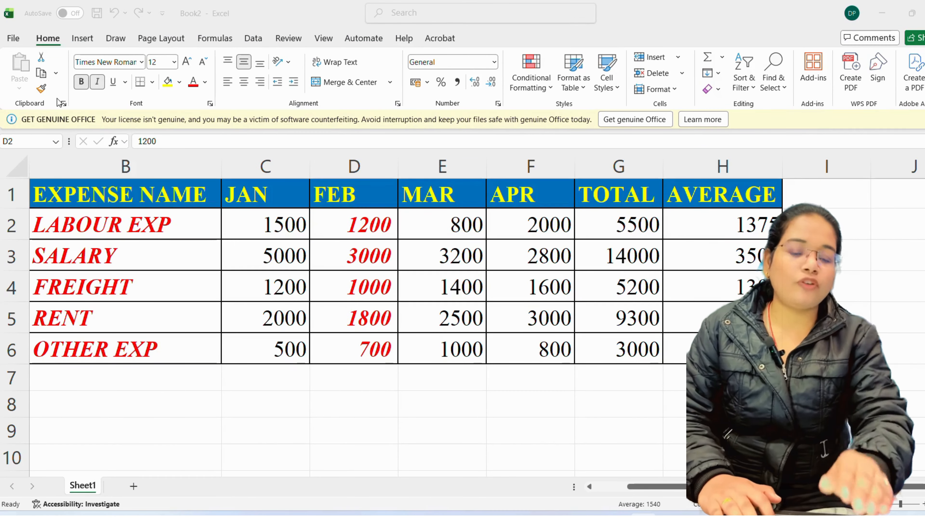
Undo the copied FEB formatting and the red, italic and bold formatting of the expense names.
{"action": "left_click", "coordinate": [289, 395]}
{"action": "key", "text": "ctrl+z"}
{"action": "key", "text": "ctrl+z"}
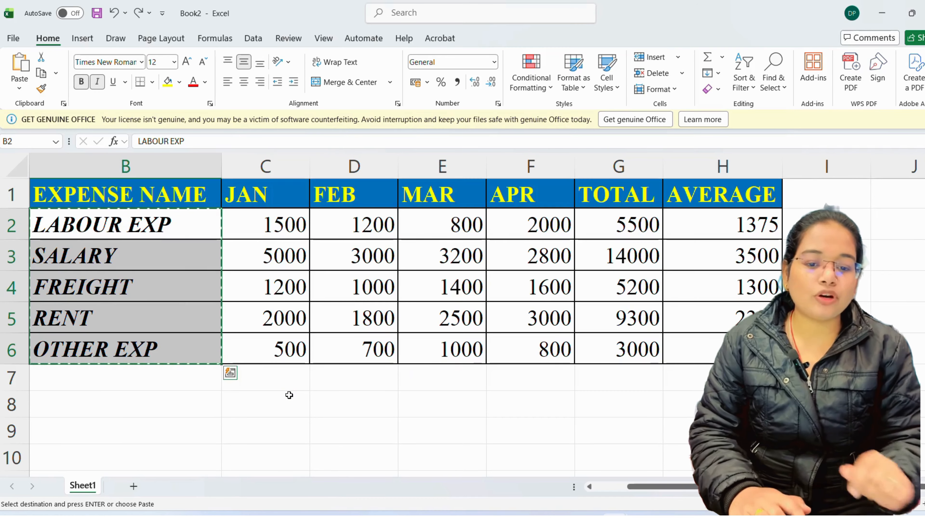
{"action": "key", "text": "ctrl+z"}
{"action": "key", "text": "ctrl+z"}
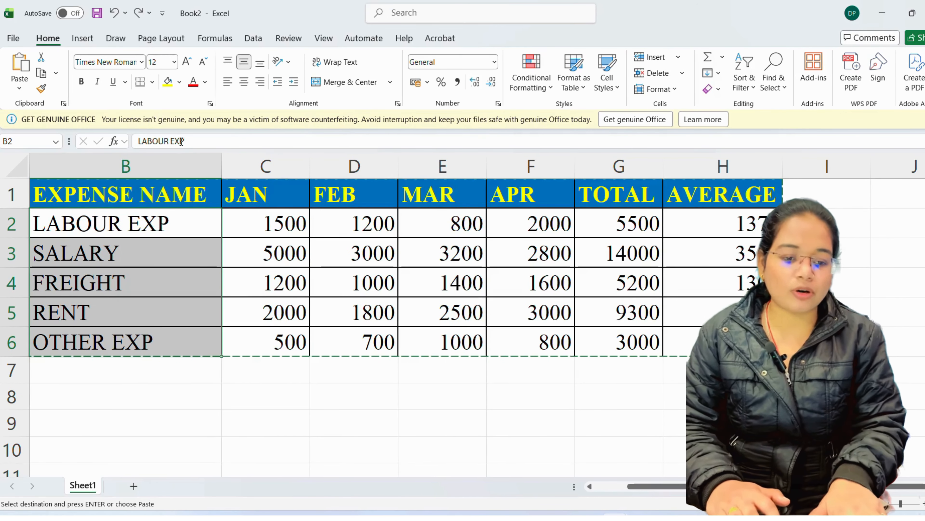
{"action": "left_click", "coordinate": [243, 275]}
{"action": "double_click", "coordinate": [266, 420]}
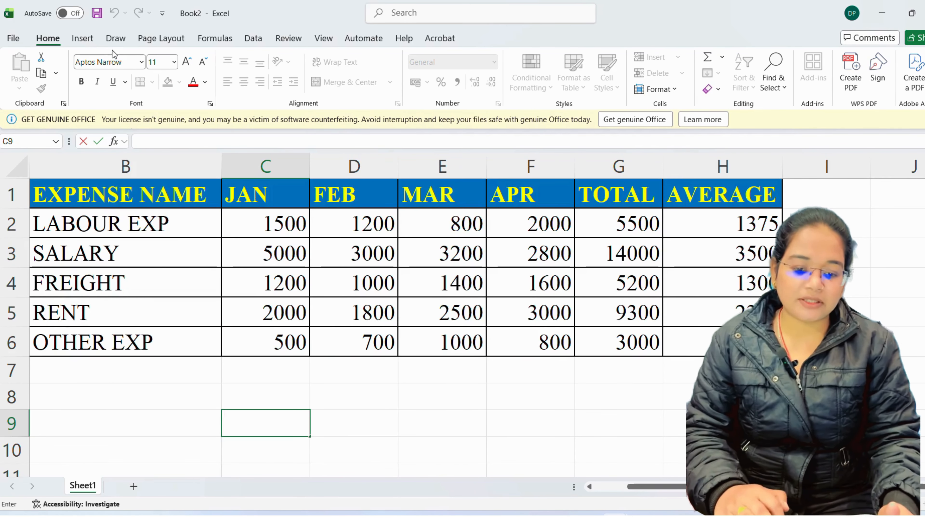
{"action": "left_click", "coordinate": [173, 62]}
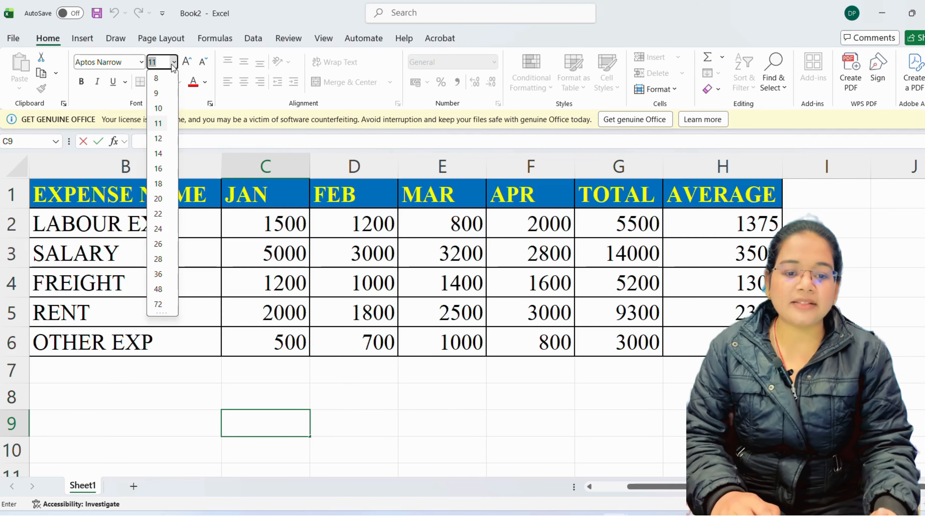
{"action": "left_click", "coordinate": [158, 124]}
Preview other fonts and sizes on the expense names in B2:B6 and choose font size 12.
{"action": "left_click_drag", "start_coordinate": [71, 211], "coordinate": [98, 335]}
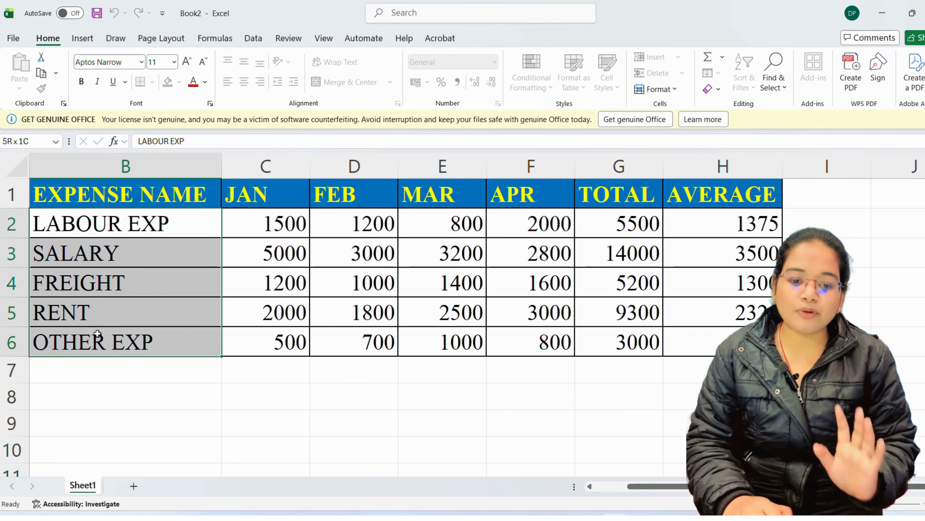
{"action": "left_click", "coordinate": [144, 65]}
{"action": "left_click", "coordinate": [142, 63]}
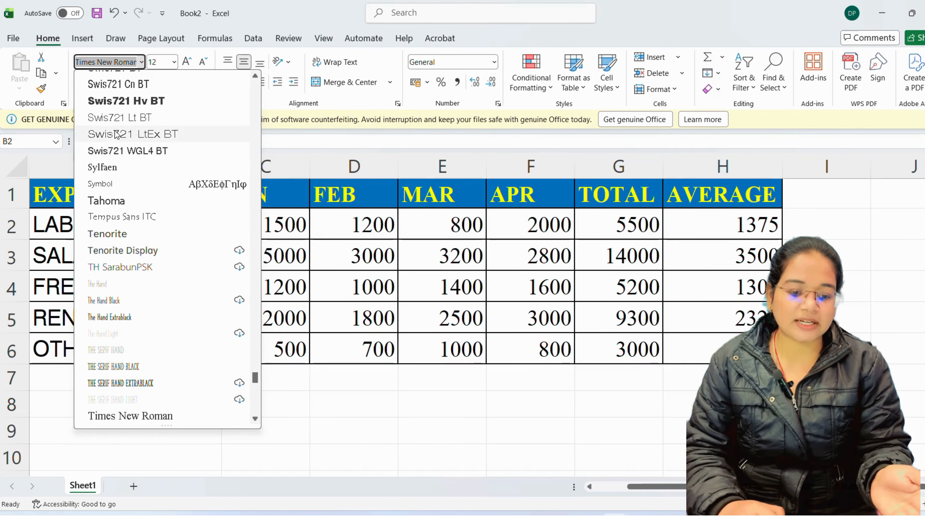
{"action": "left_click", "coordinate": [173, 63]}
{"action": "left_click", "coordinate": [174, 63]}
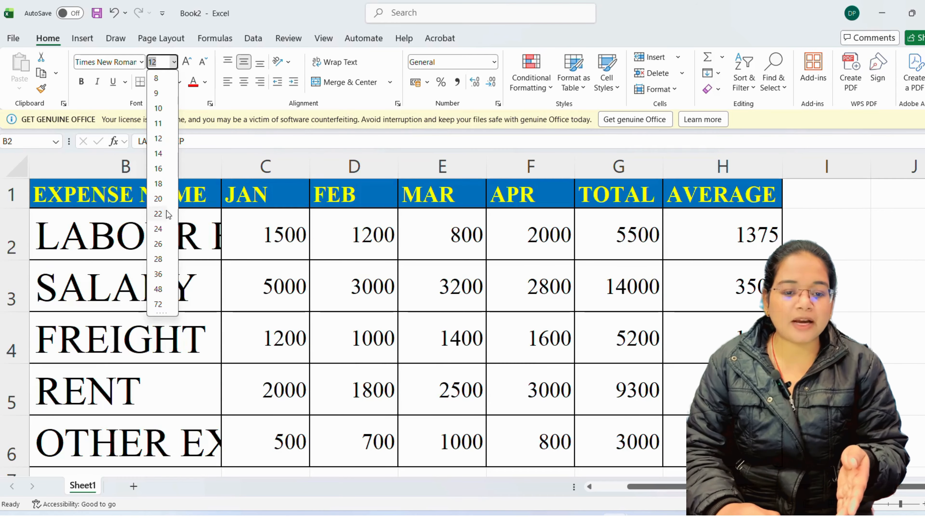
{"action": "left_click", "coordinate": [158, 139]}
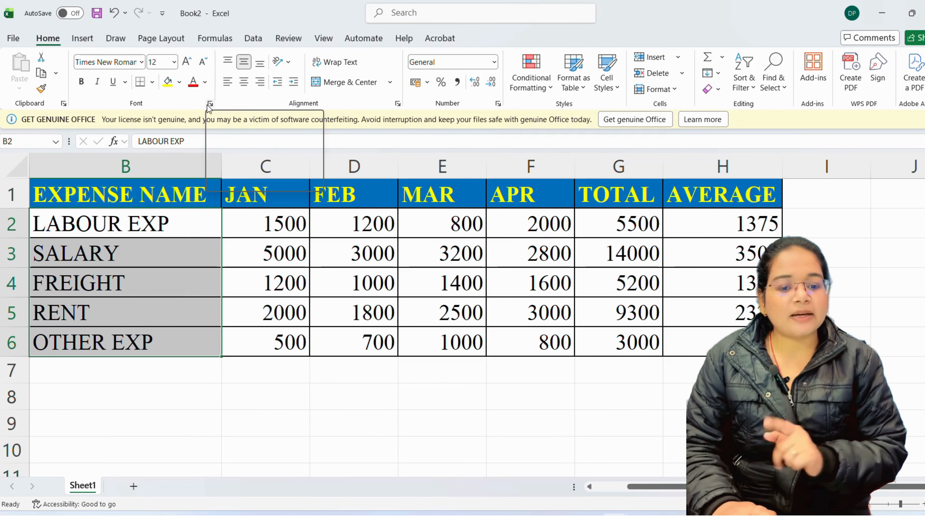
{"action": "left_click", "coordinate": [264, 224]}
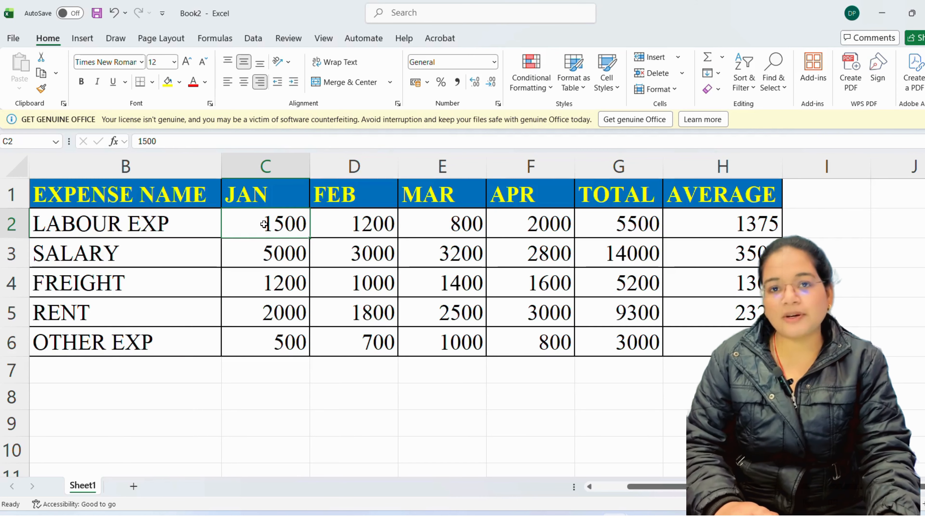
{"action": "left_click", "coordinate": [298, 306]}
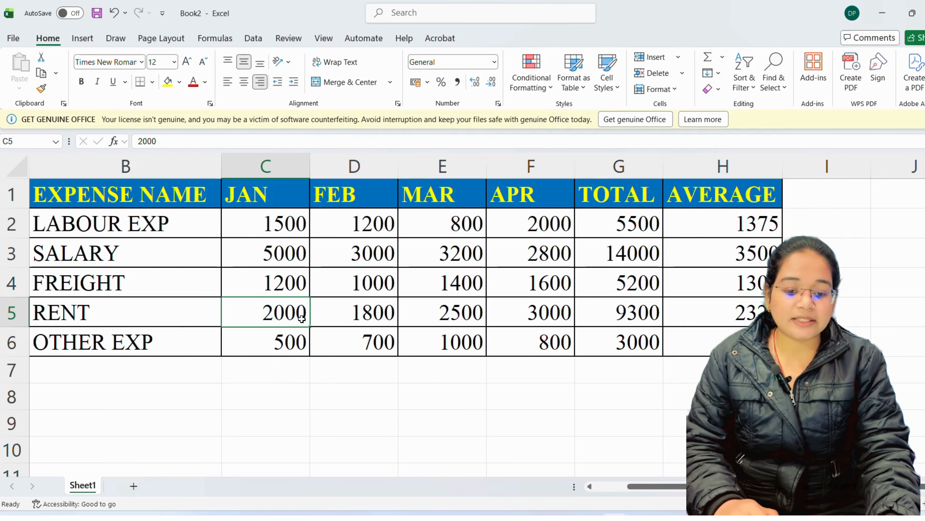
{"action": "double_click", "coordinate": [302, 340]}
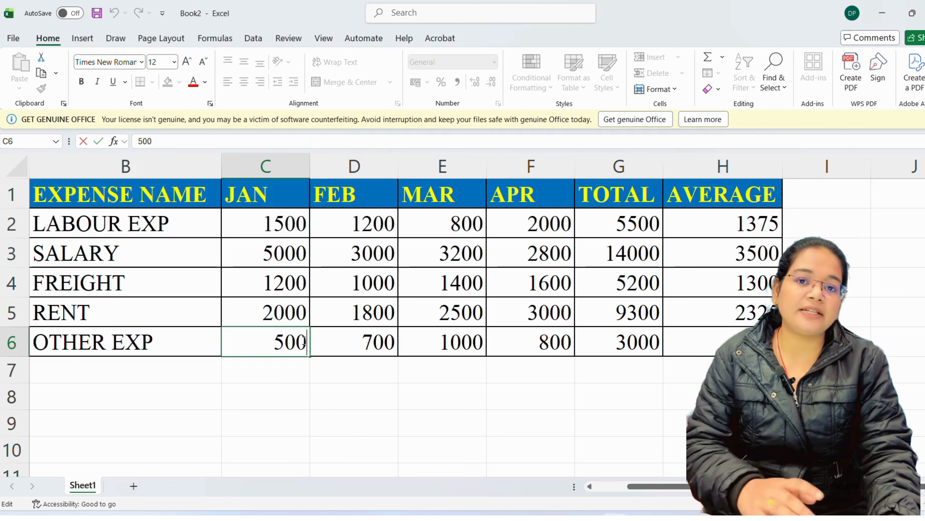
{"action": "left_click", "coordinate": [301, 224]}
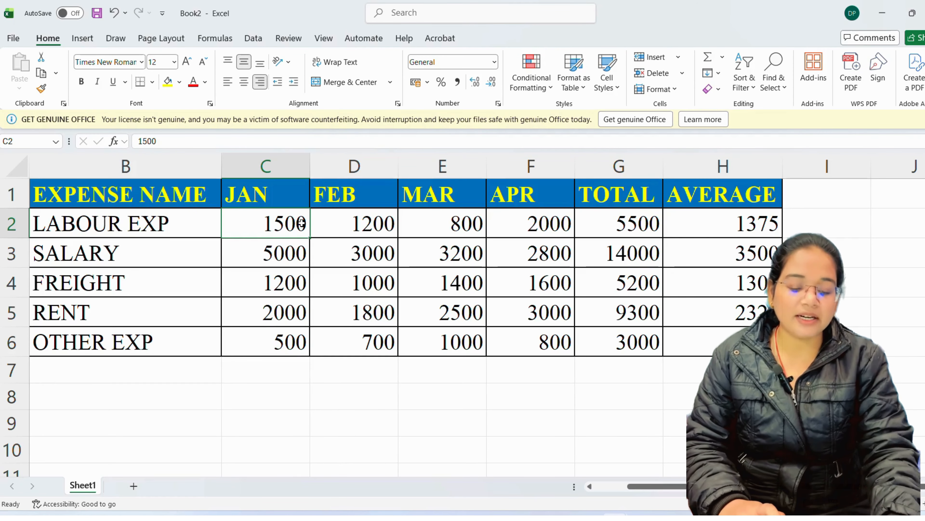
Append a 2 to the JAN value of LABOUR EXP in C2 so that it reads 15002.
{"action": "double_click", "coordinate": [302, 224]}
{"action": "double_click", "coordinate": [302, 223]}
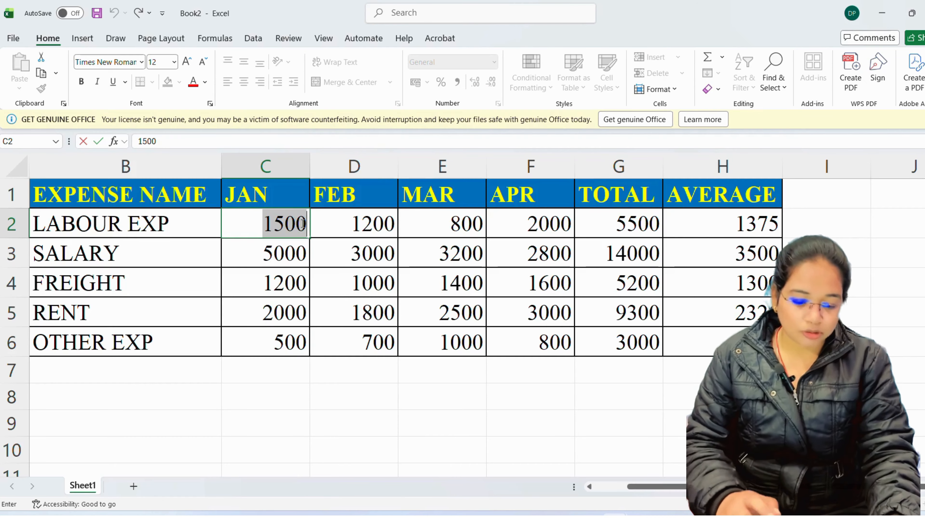
{"action": "left_click", "coordinate": [303, 223]}
{"action": "double_click", "coordinate": [303, 223]}
{"action": "left_click", "coordinate": [303, 223]}
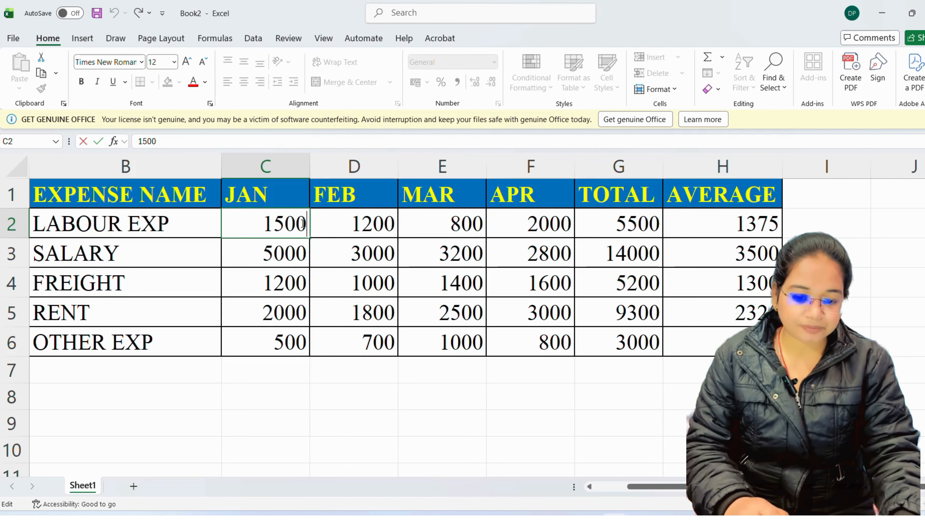
{"action": "type", "text": "2"}
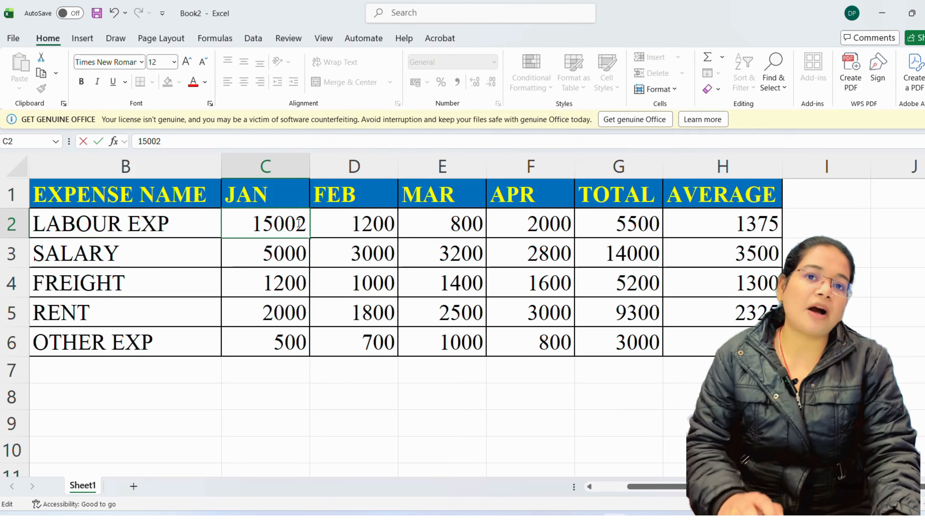
Try to format only the last digit 2 in C2 as superscript and commit the cell.
{"action": "left_click_drag", "start_coordinate": [297, 224], "coordinate": [311, 222]}
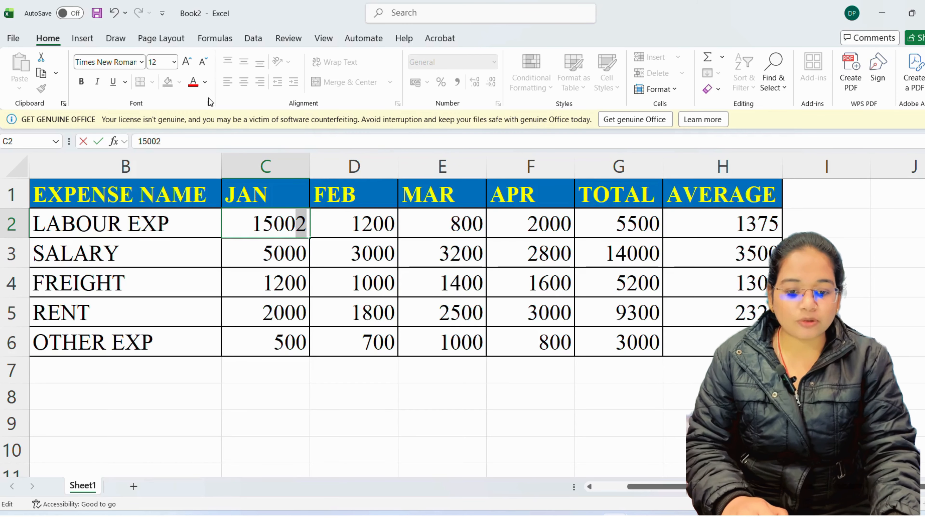
{"action": "left_click", "coordinate": [211, 105]}
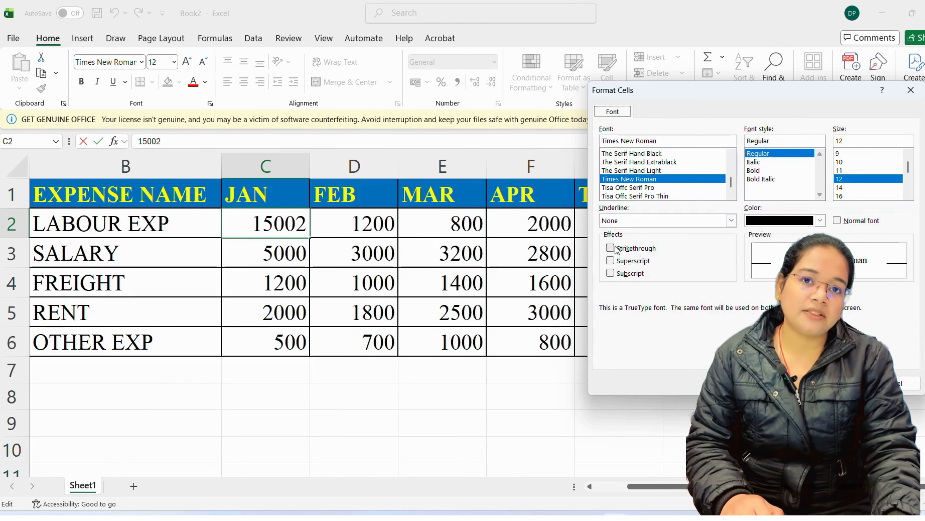
{"action": "left_click", "coordinate": [616, 263]}
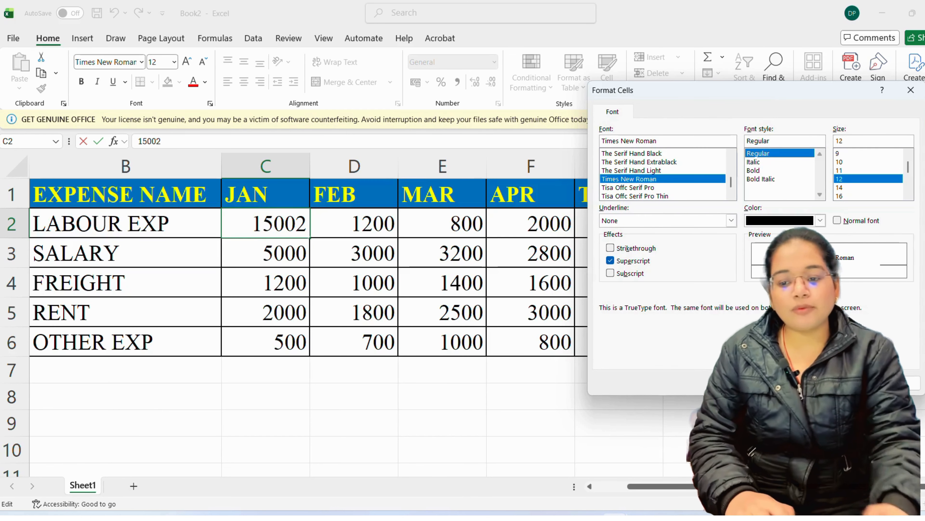
{"action": "key", "text": "Return"}
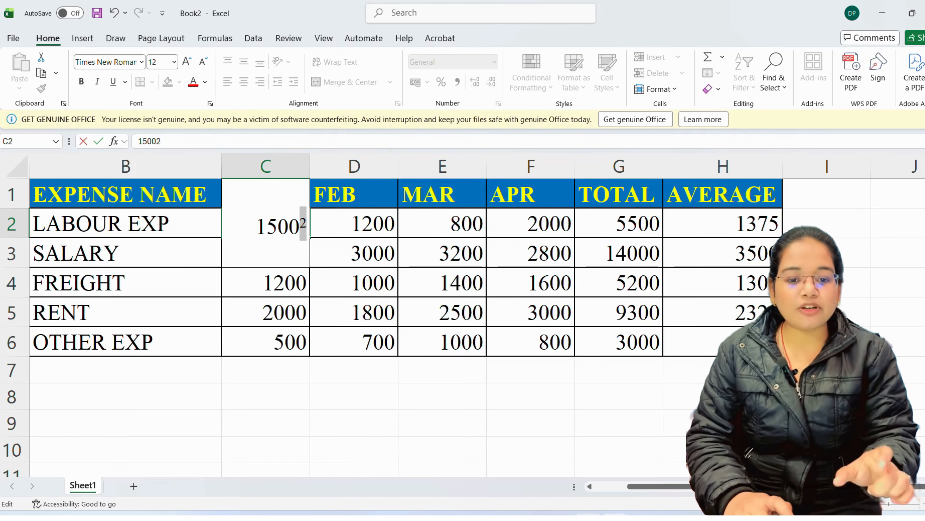
{"action": "left_click", "coordinate": [416, 361]}
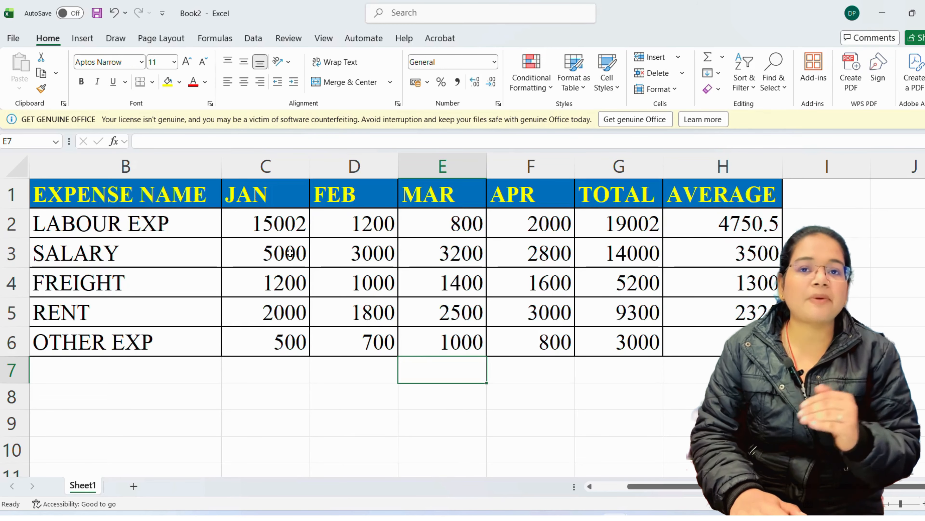
Enter 10th in C8 with the letters "th" formatted as subscript.
{"action": "left_click", "coordinate": [241, 385]}
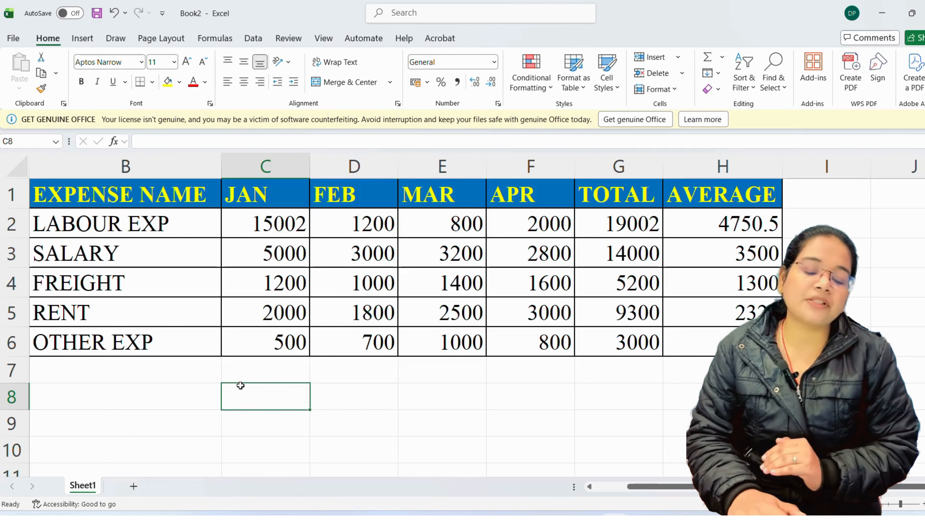
{"action": "type", "text": "10"}
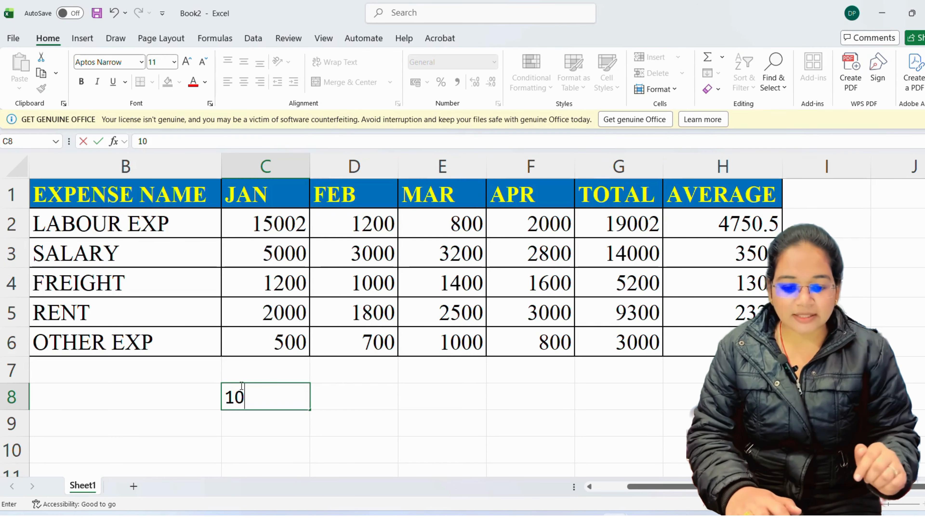
{"action": "type", "text": "th"}
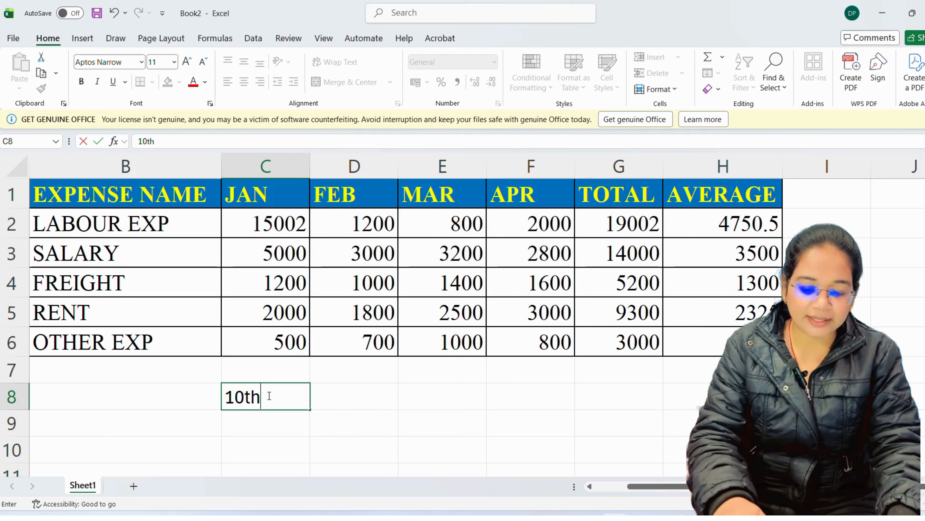
{"action": "left_click_drag", "start_coordinate": [268, 397], "coordinate": [245, 396]}
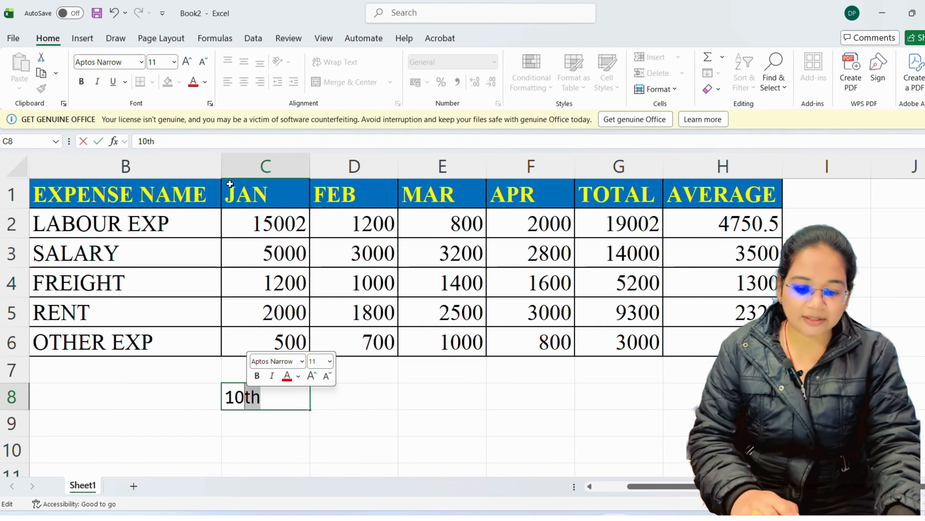
{"action": "left_click", "coordinate": [210, 104]}
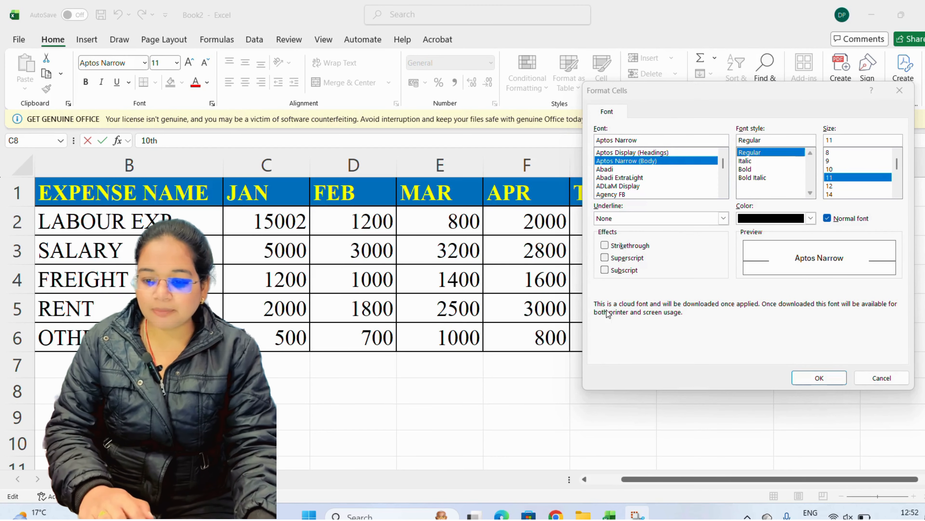
{"action": "left_click", "coordinate": [616, 272]}
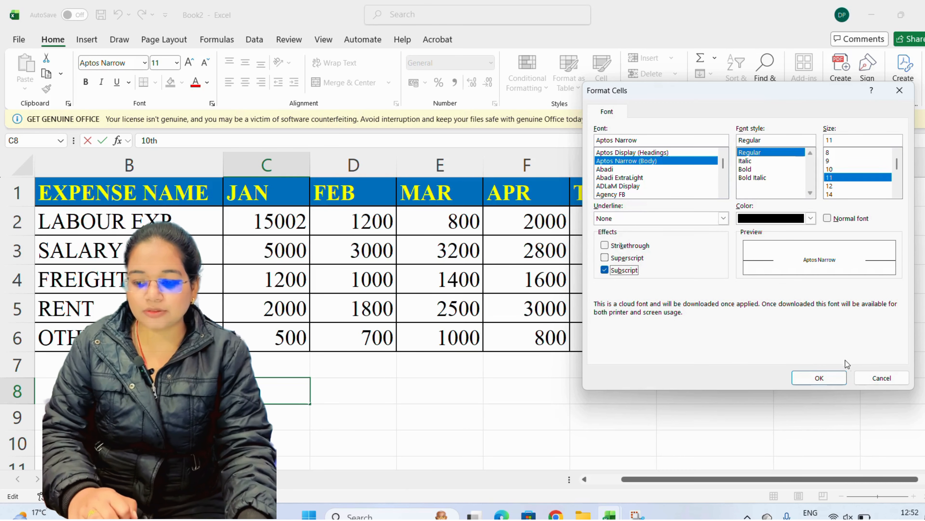
{"action": "left_click", "coordinate": [833, 377]}
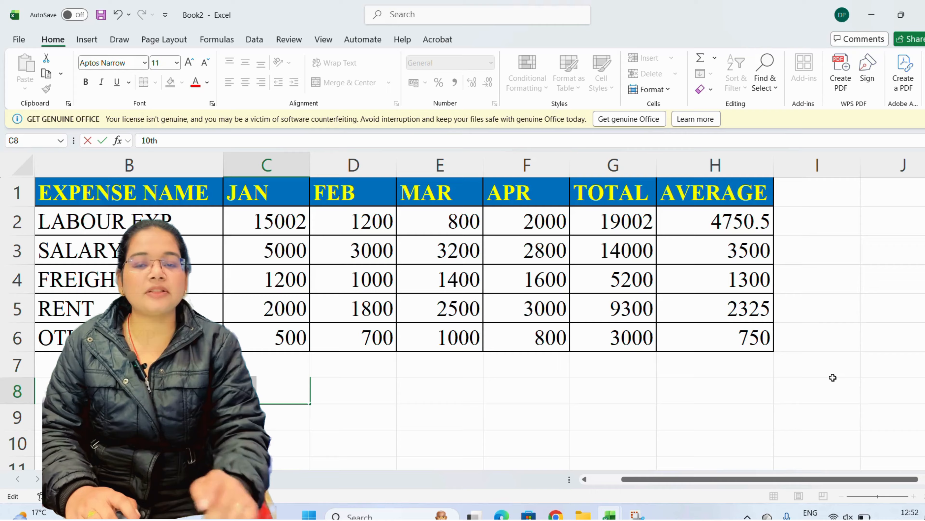
{"action": "type", "text": "10th"}
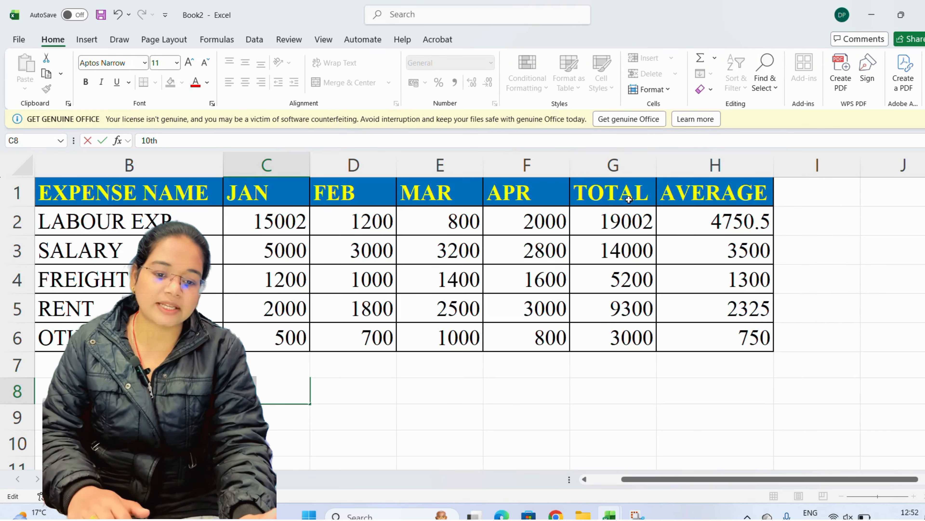
{"action": "left_click", "coordinate": [416, 414]}
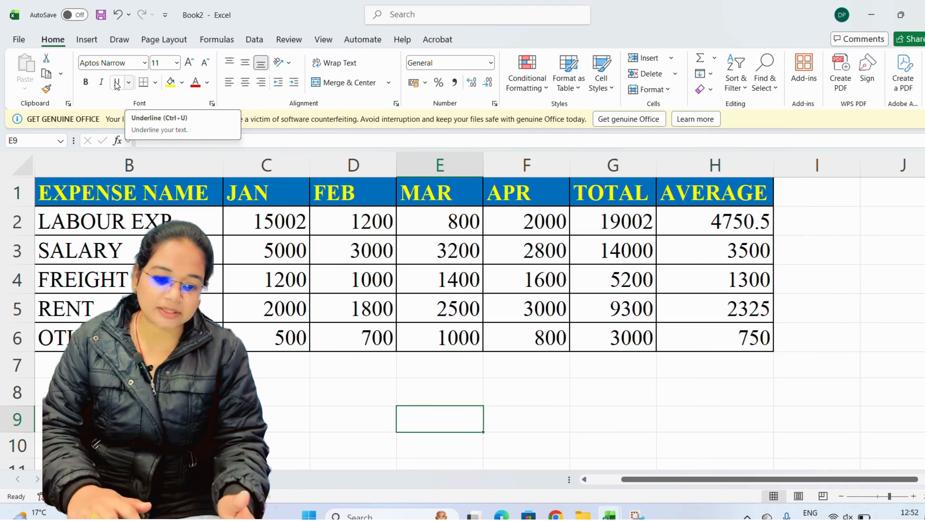
Apply a double underline to LABOUR EXP in B2.
{"action": "left_click", "coordinate": [124, 229]}
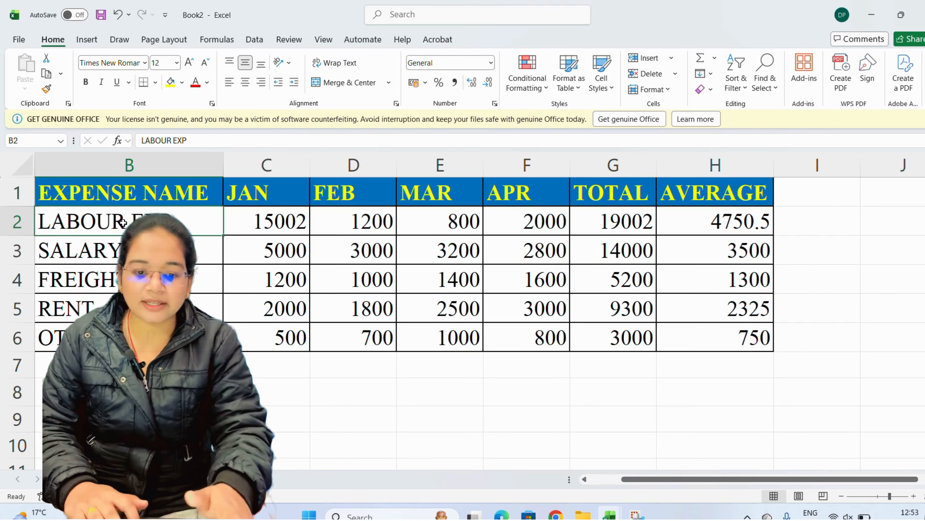
{"action": "left_click", "coordinate": [128, 82]}
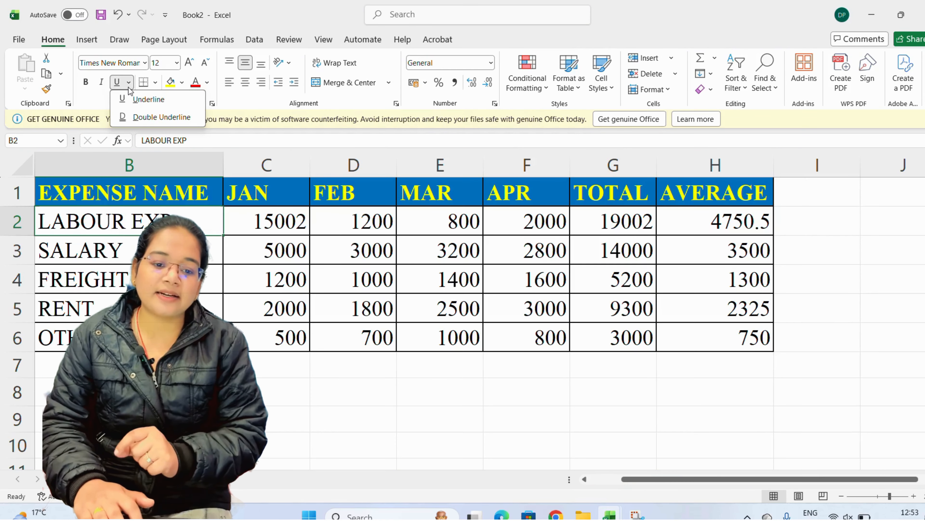
{"action": "left_click", "coordinate": [138, 119]}
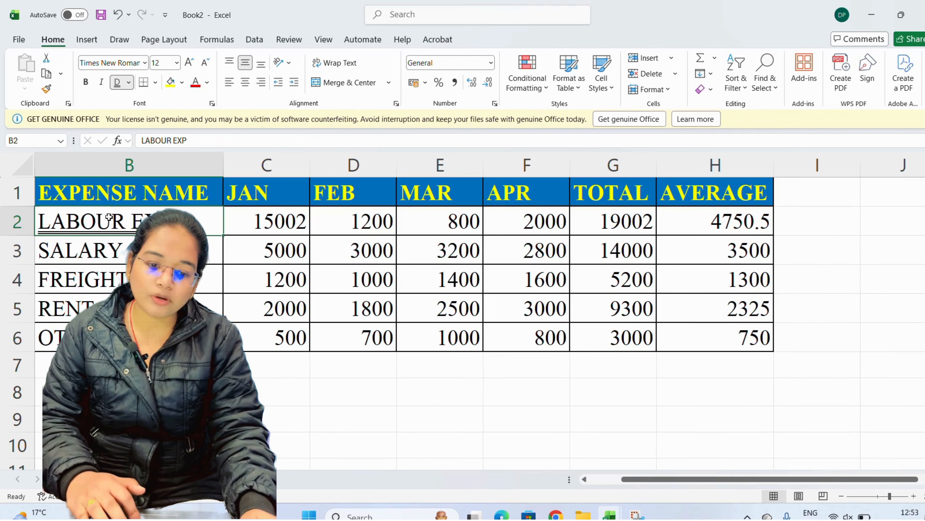
Make the expense names in B2:B5 bold and italic.
{"action": "left_click_drag", "start_coordinate": [108, 217], "coordinate": [91, 308]}
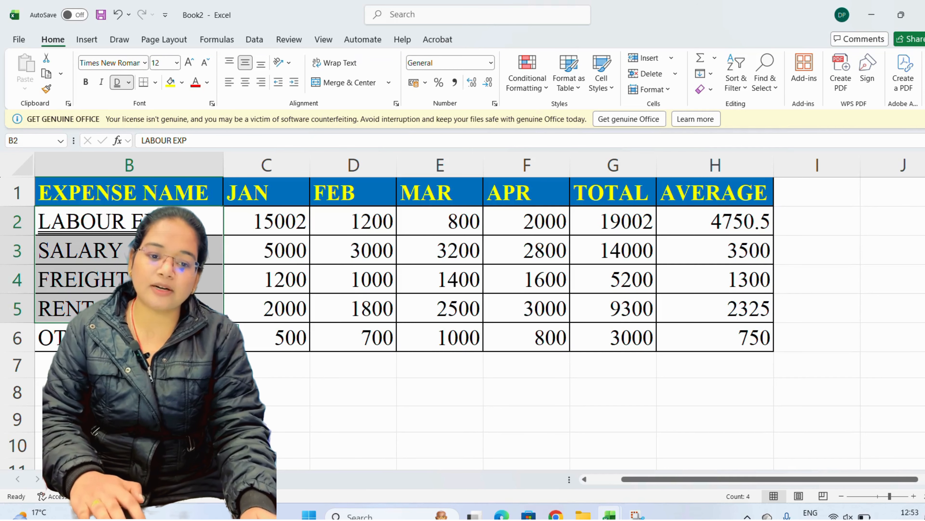
{"action": "left_click", "coordinate": [82, 84]}
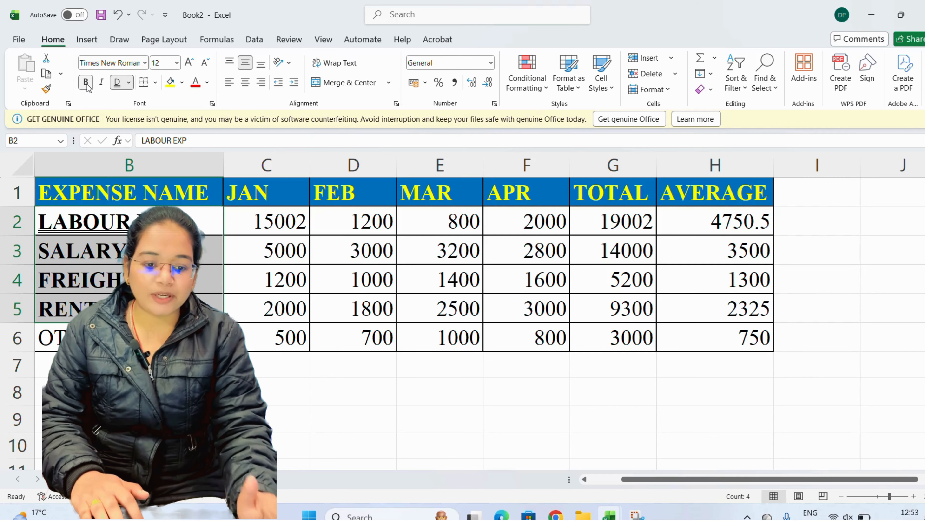
{"action": "left_click", "coordinate": [102, 82]}
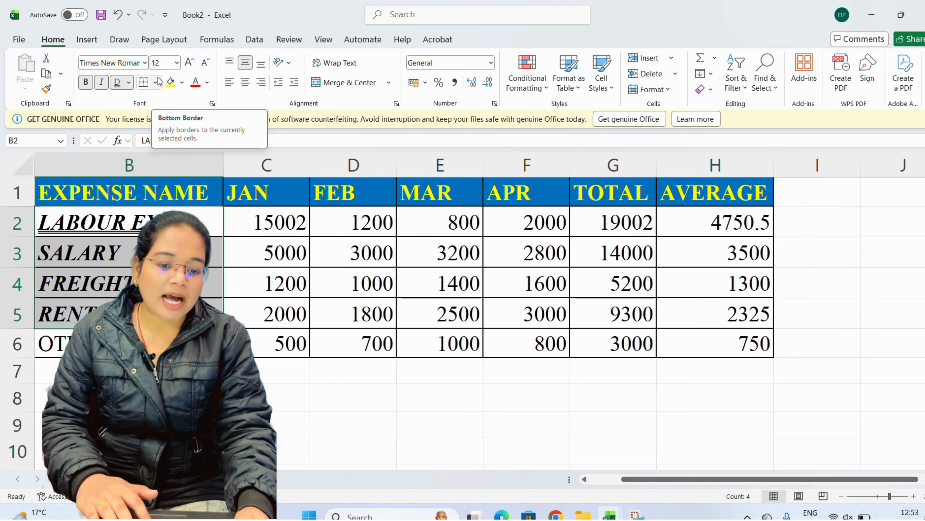
Look through the border types and fill colours available for the range B1:D6 without applying any.
{"action": "left_click", "coordinate": [245, 278]}
{"action": "left_click_drag", "start_coordinate": [197, 194], "coordinate": [389, 330]}
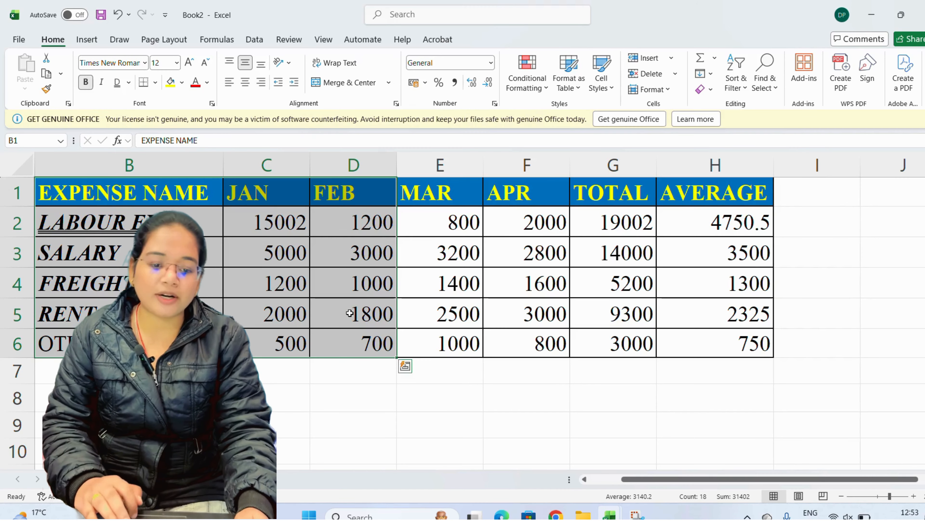
{"action": "left_click", "coordinate": [156, 83]}
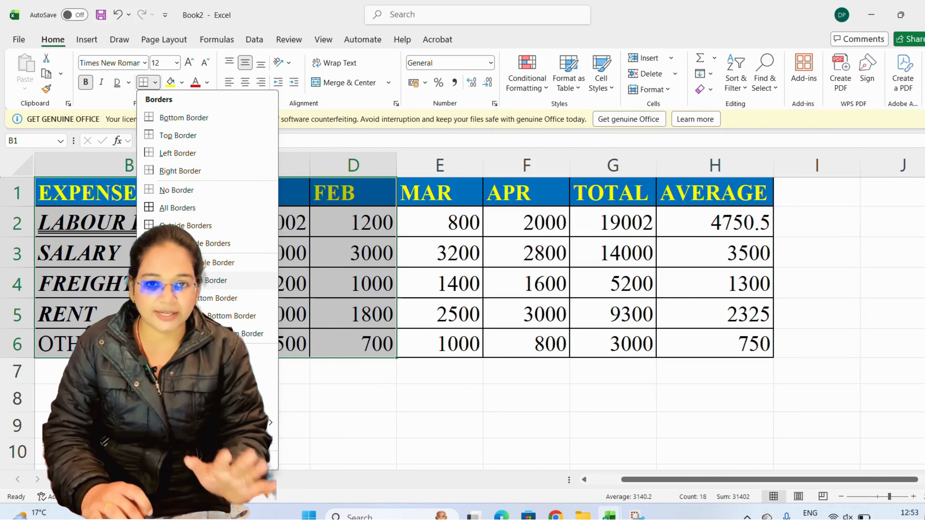
{"action": "right_click", "coordinate": [329, 277]}
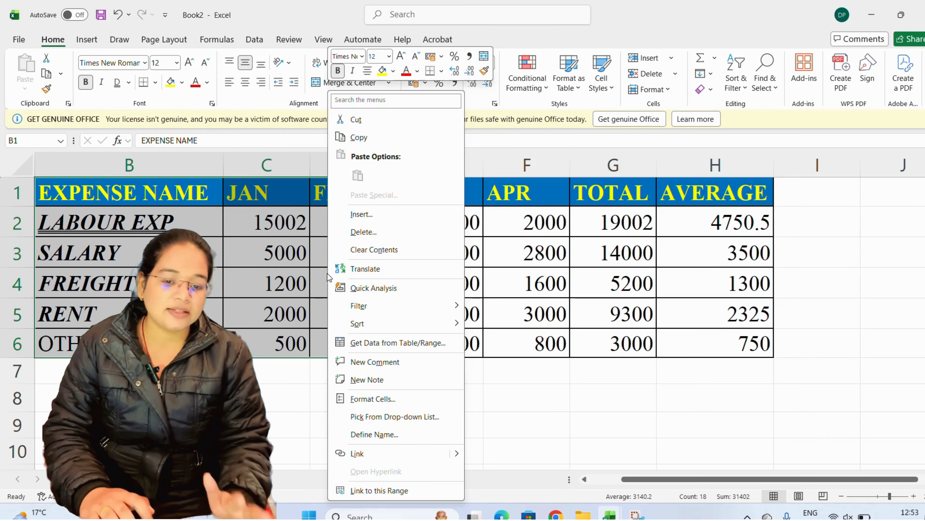
{"action": "left_click", "coordinate": [299, 267]}
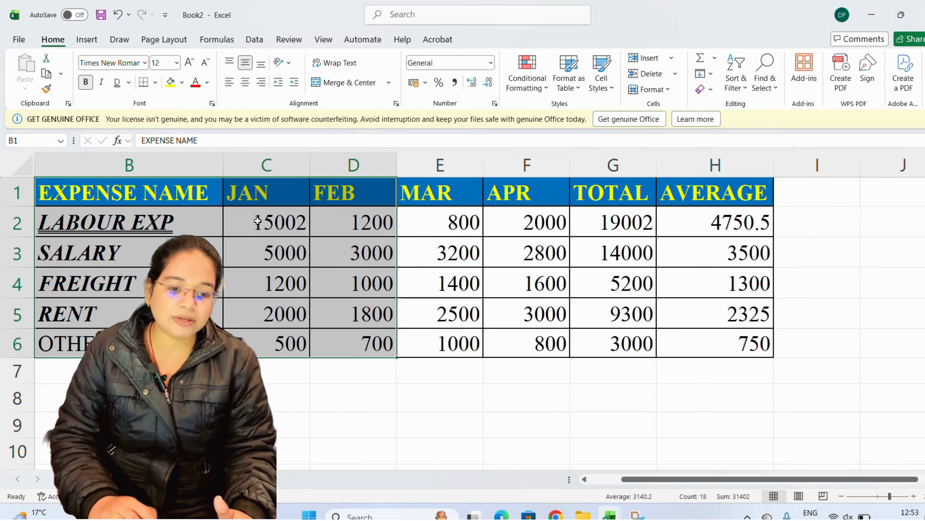
{"action": "left_click", "coordinate": [182, 83]}
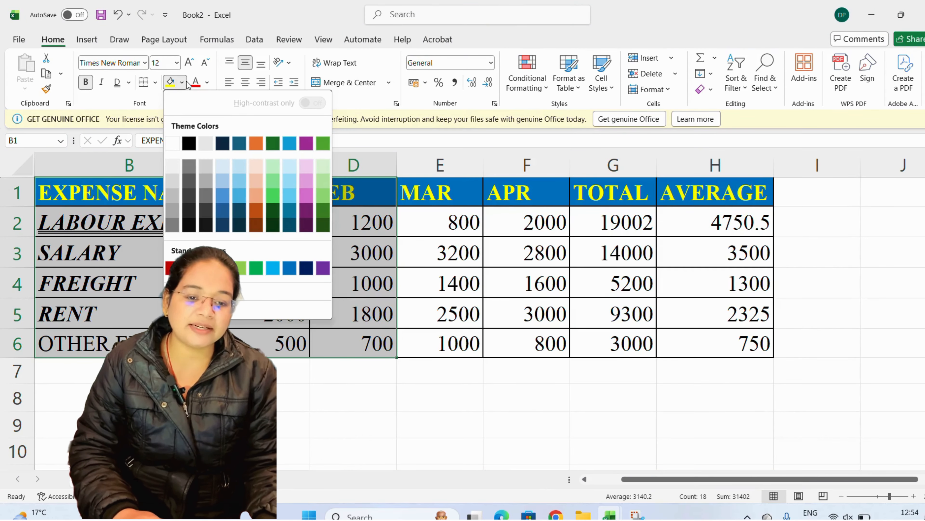
{"action": "left_click", "coordinate": [118, 274]}
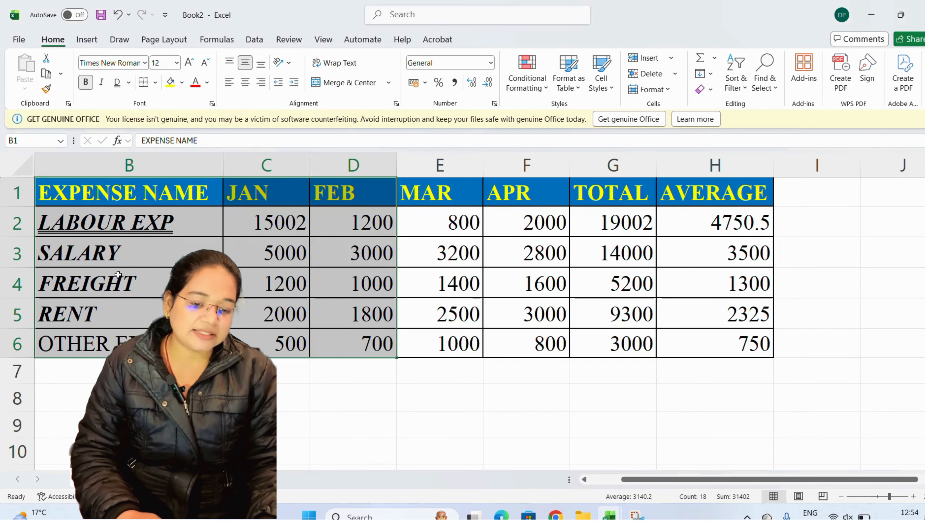
{"action": "left_click", "coordinate": [118, 274]}
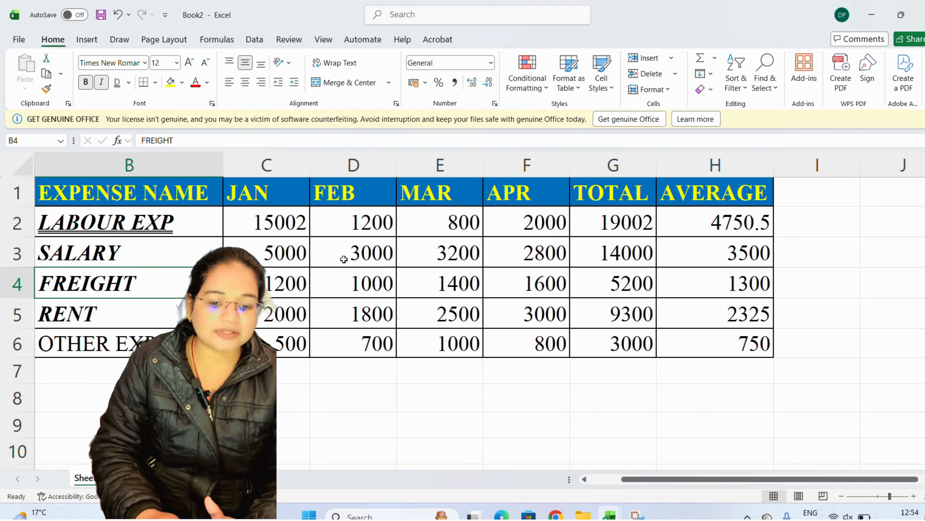
Fill the FEB to APR values in D3:F6 with the standard blue colour.
{"action": "left_click_drag", "start_coordinate": [343, 259], "coordinate": [502, 335]}
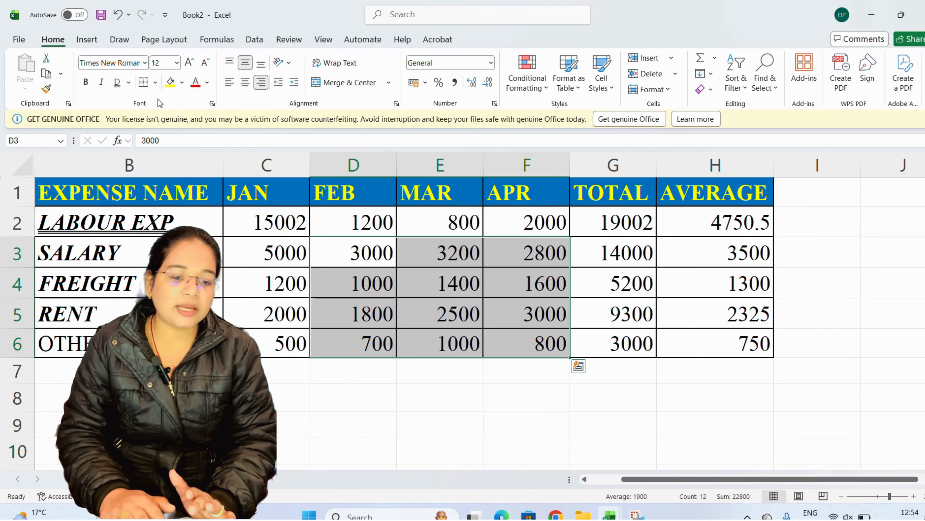
{"action": "left_click", "coordinate": [181, 83]}
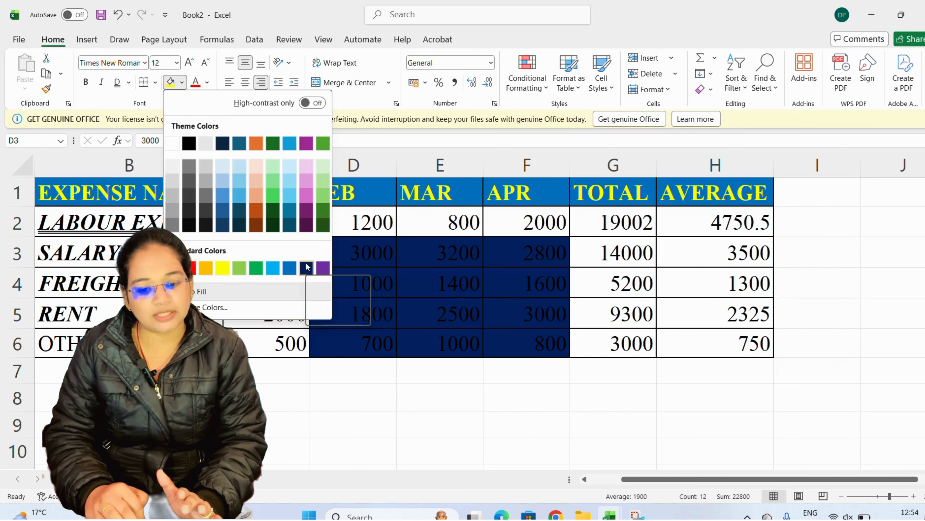
{"action": "left_click", "coordinate": [289, 267]}
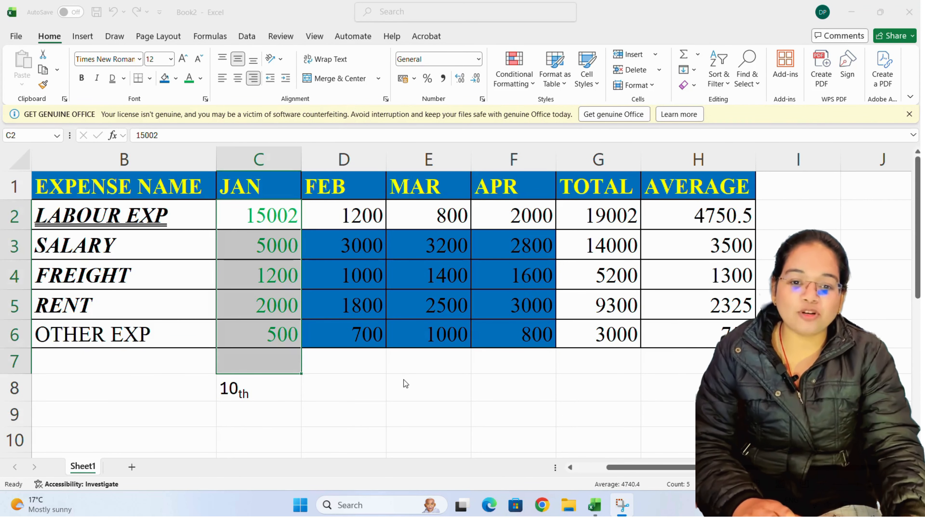
{"action": "left_click", "coordinate": [437, 440]}
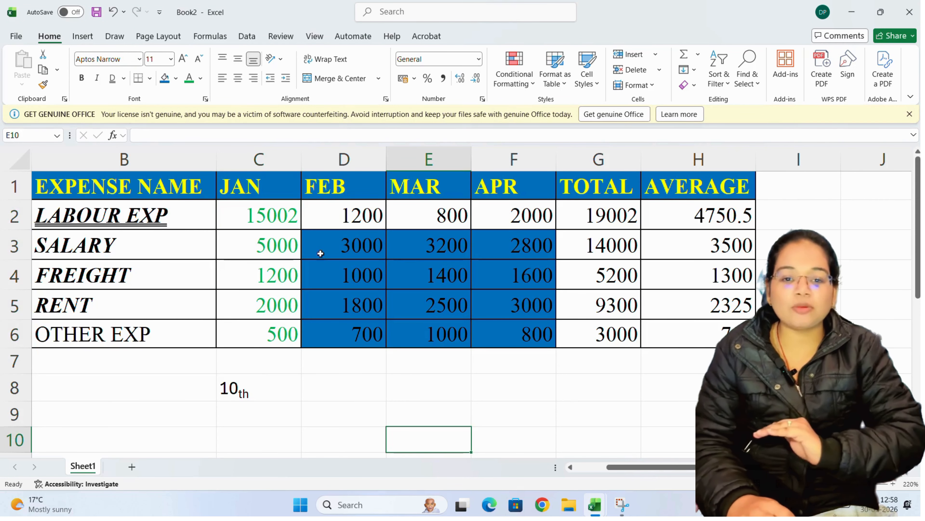
{"action": "left_click_drag", "start_coordinate": [328, 246], "coordinate": [729, 286]}
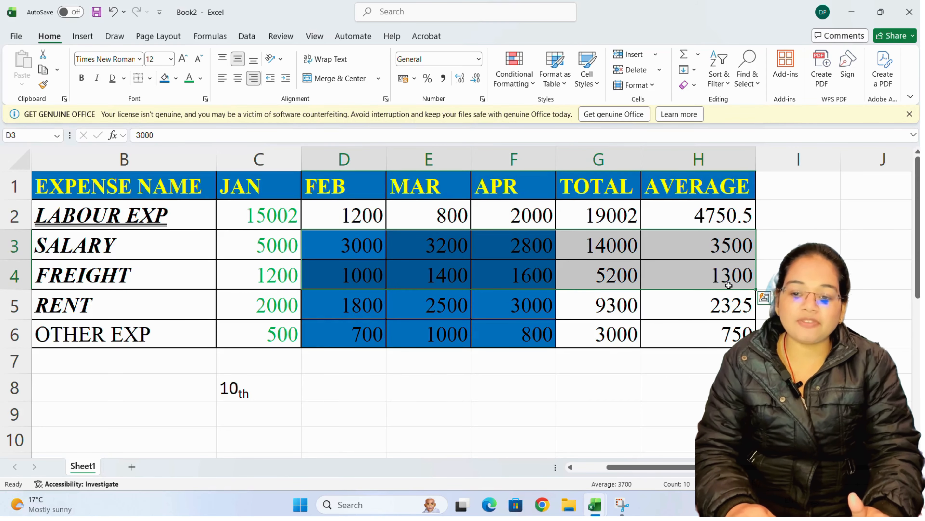
{"action": "left_click", "coordinate": [560, 392]}
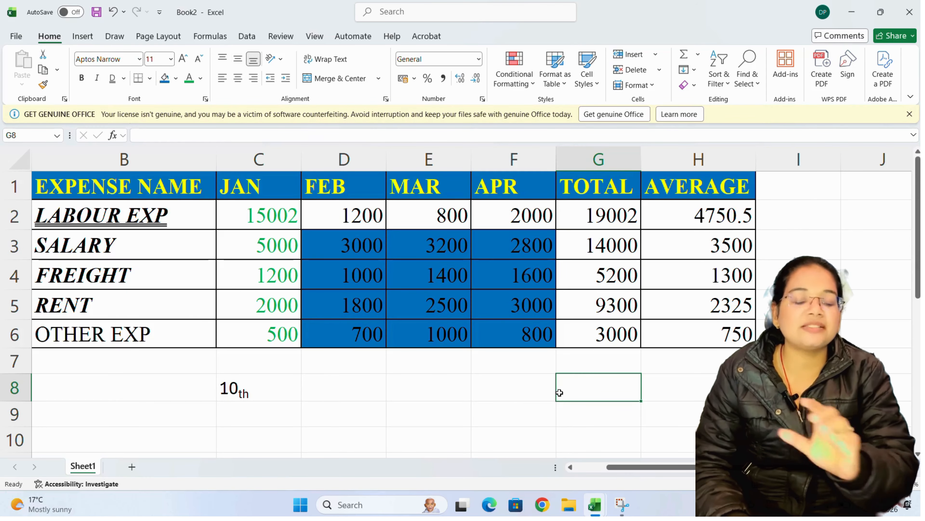
{"action": "left_click", "coordinate": [380, 81]}
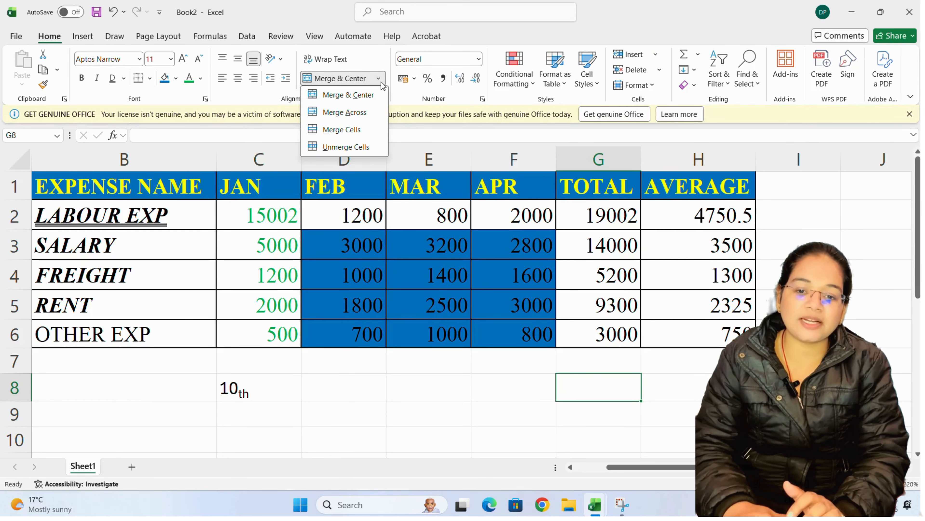
{"action": "key", "text": "Escape"}
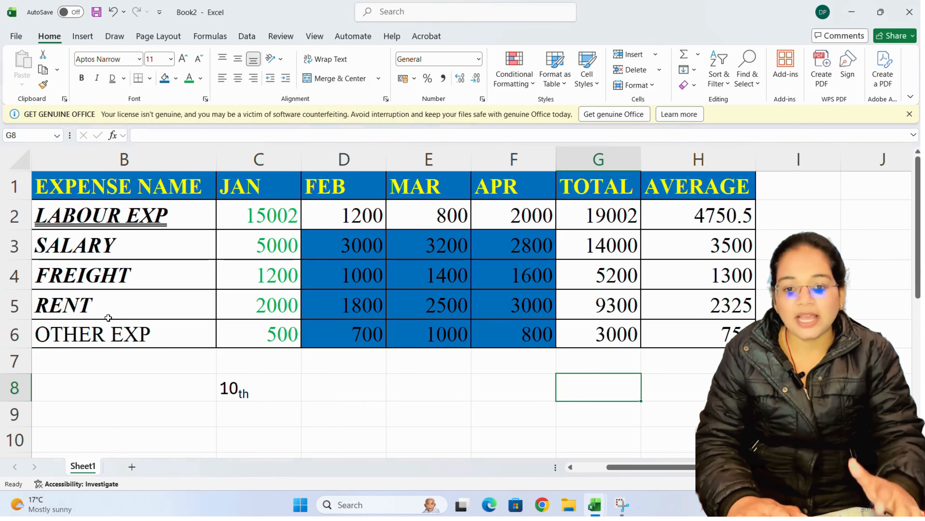
Merge and center OTHER EXP over the range B6:B8, and remove the merge again.
{"action": "left_click", "coordinate": [81, 330]}
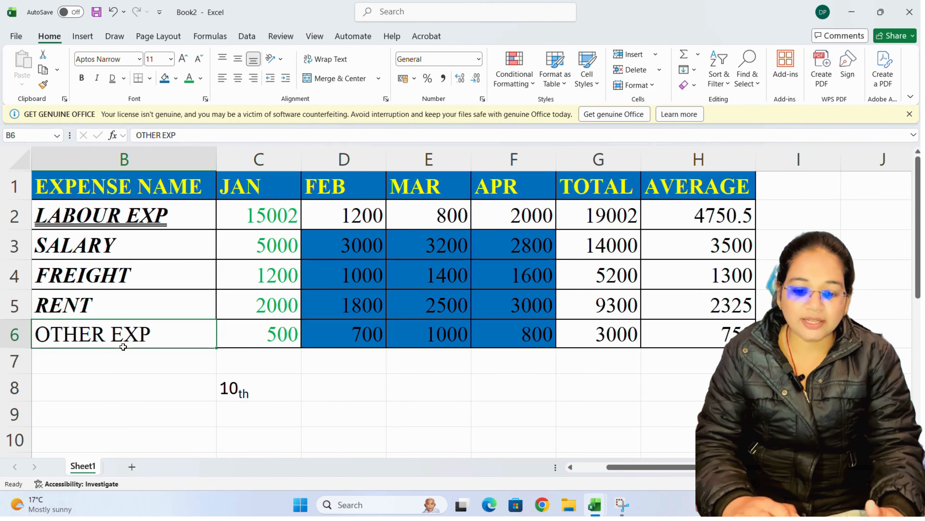
{"action": "left_click_drag", "start_coordinate": [124, 355], "coordinate": [135, 380]}
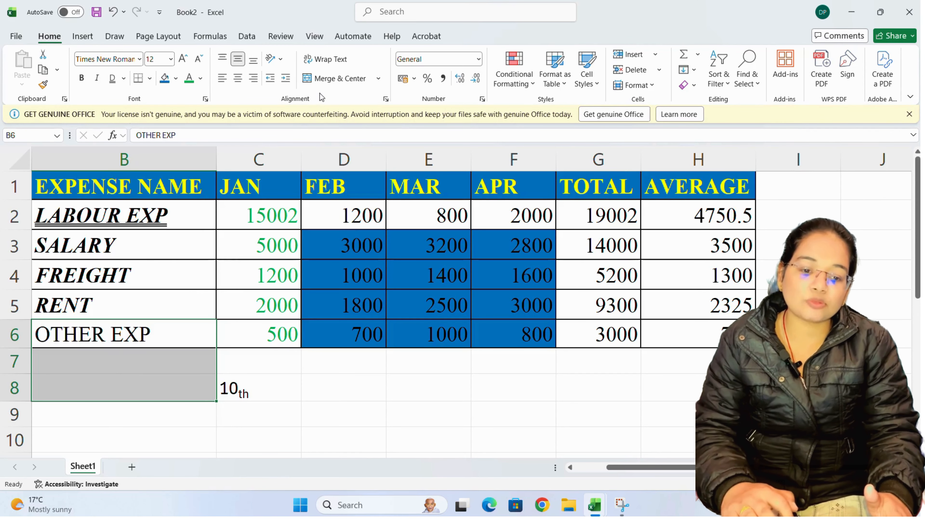
{"action": "left_click", "coordinate": [346, 79]}
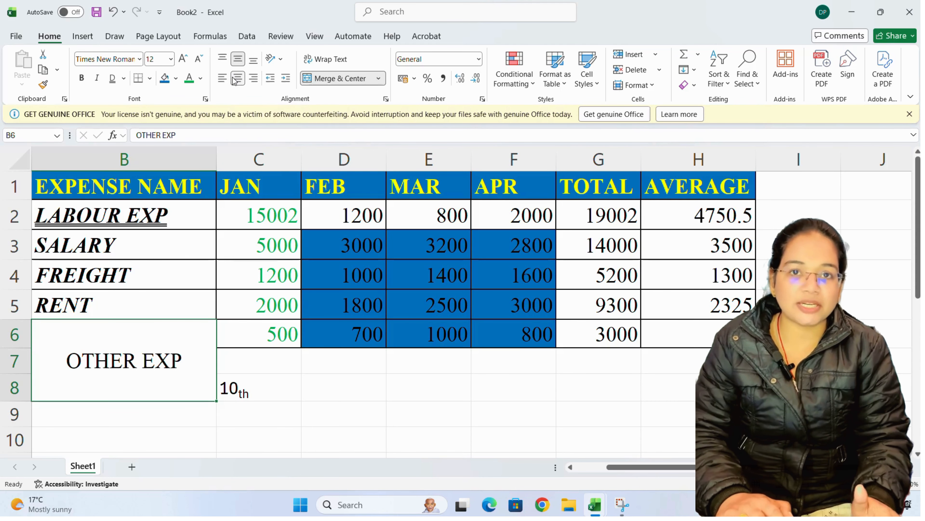
{"action": "left_click", "coordinate": [339, 79]}
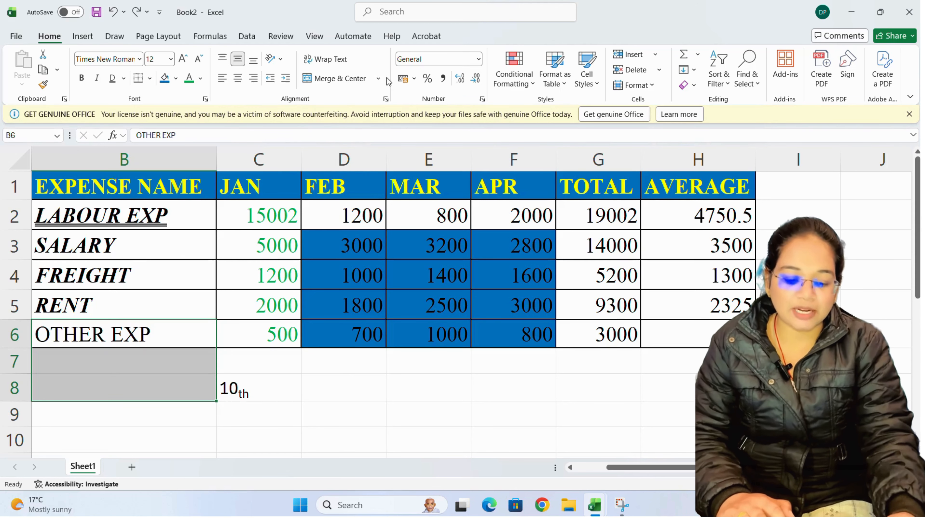
Merge the range B6:C9 row by row with Merge Across, keeping only the upper-left values, and check the merged rows.
{"action": "left_click", "coordinate": [379, 79]}
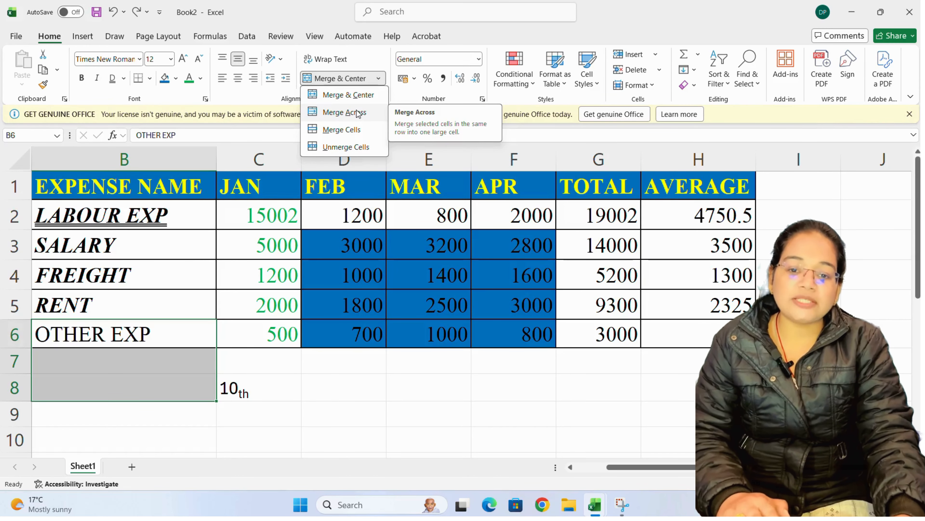
{"action": "left_click", "coordinate": [315, 178]}
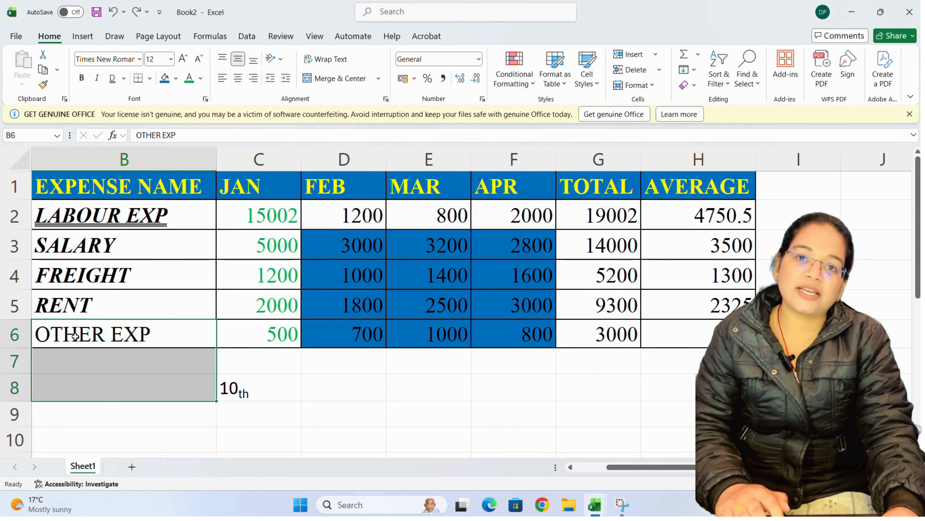
{"action": "left_click_drag", "start_coordinate": [79, 341], "coordinate": [257, 404]}
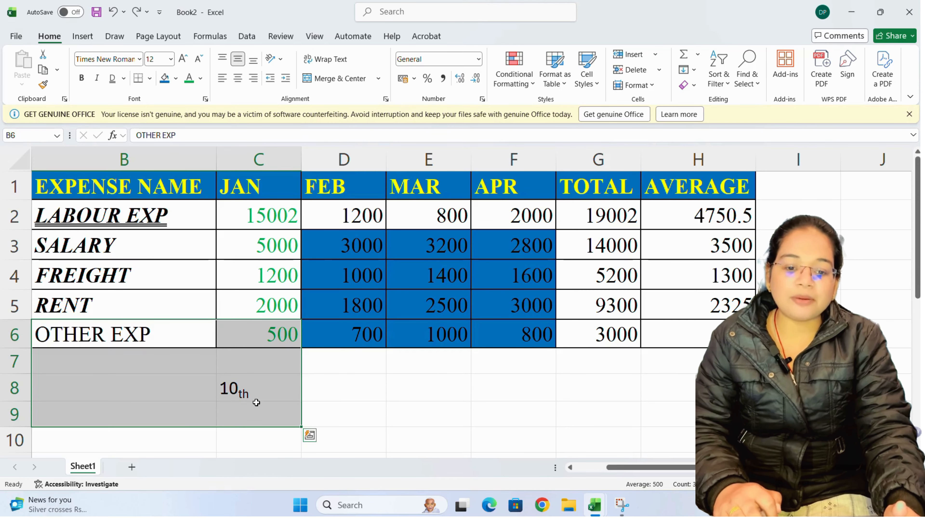
{"action": "left_click", "coordinate": [380, 82]}
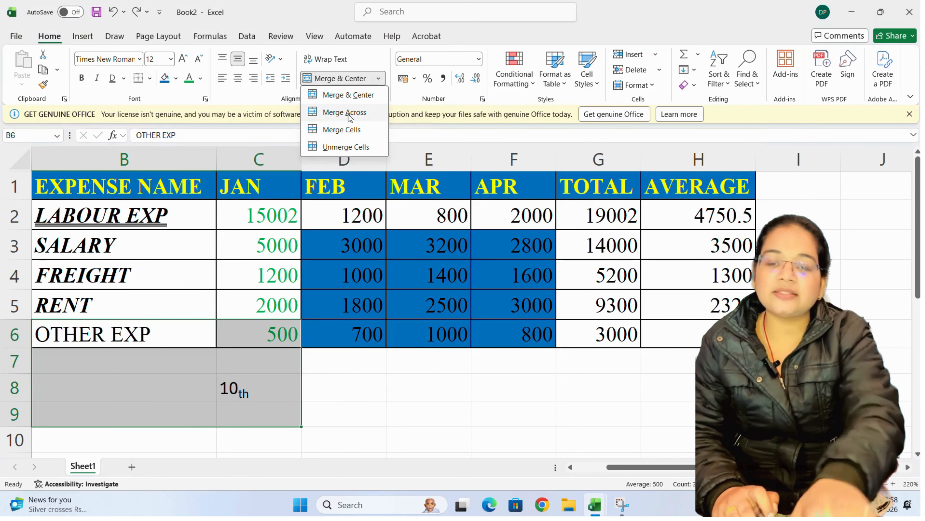
{"action": "left_click", "coordinate": [348, 116]}
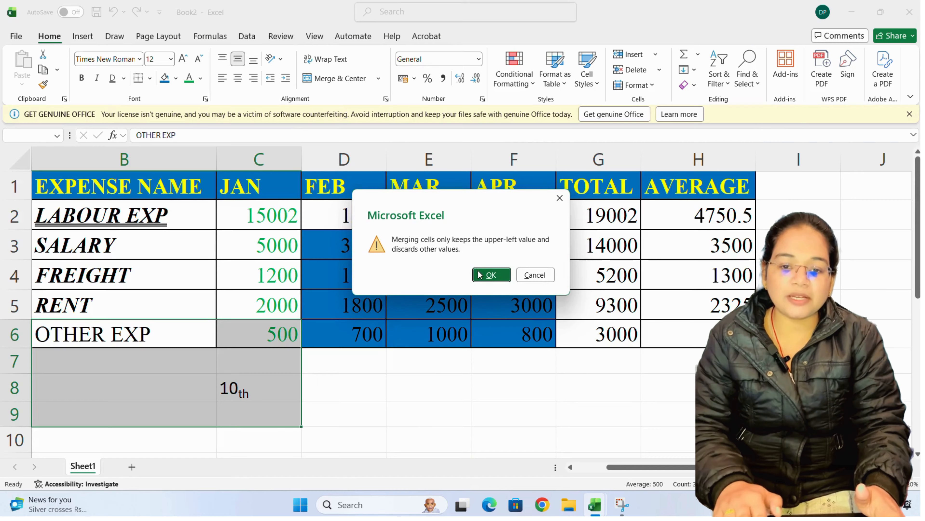
{"action": "left_click", "coordinate": [490, 274]}
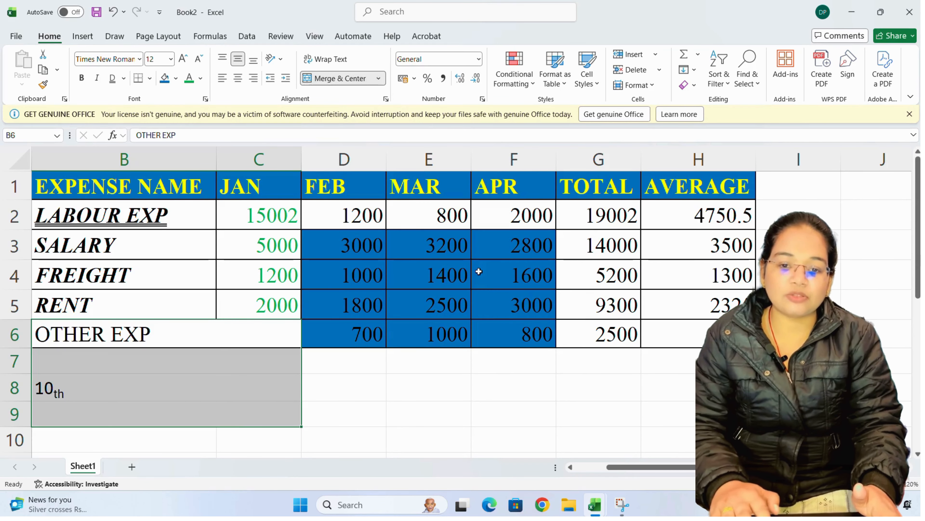
{"action": "left_click", "coordinate": [124, 369]}
{"action": "left_click", "coordinate": [126, 382]}
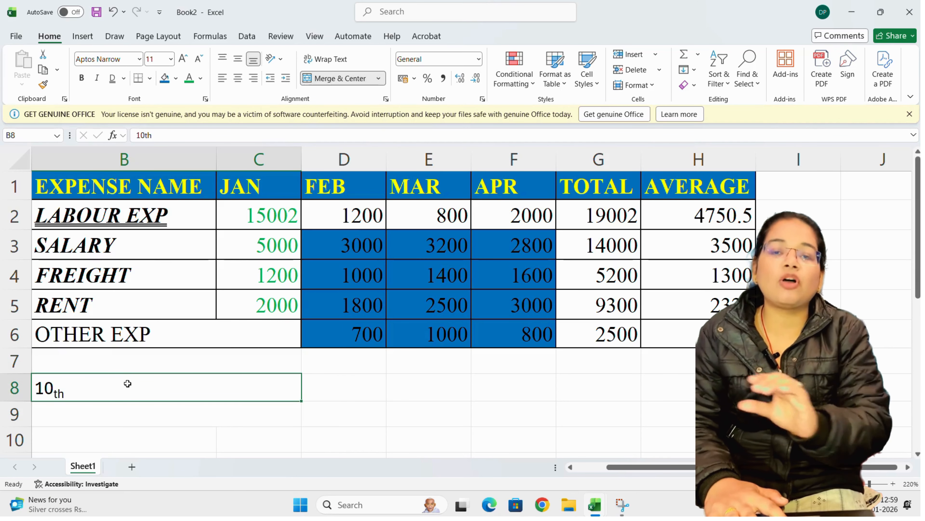
{"action": "left_click", "coordinate": [120, 419]}
{"action": "left_click", "coordinate": [107, 353]}
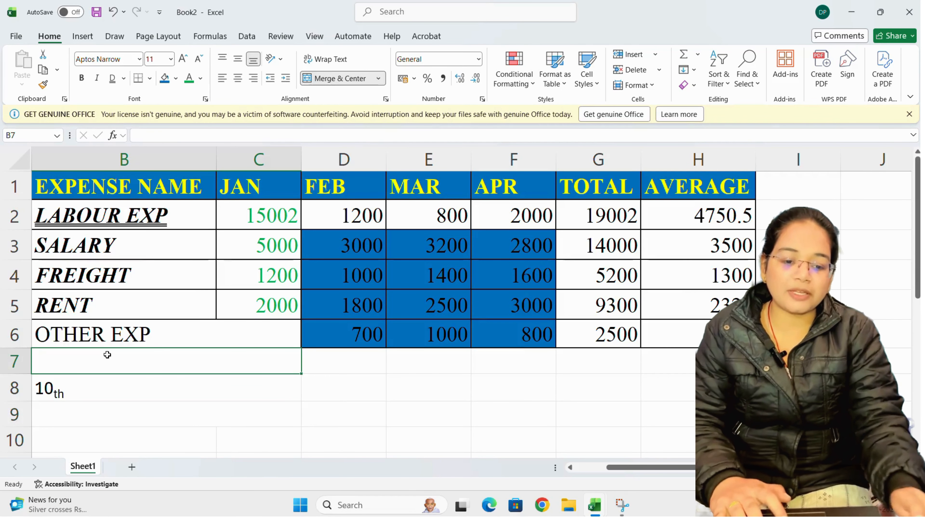
{"action": "left_click", "coordinate": [110, 383]}
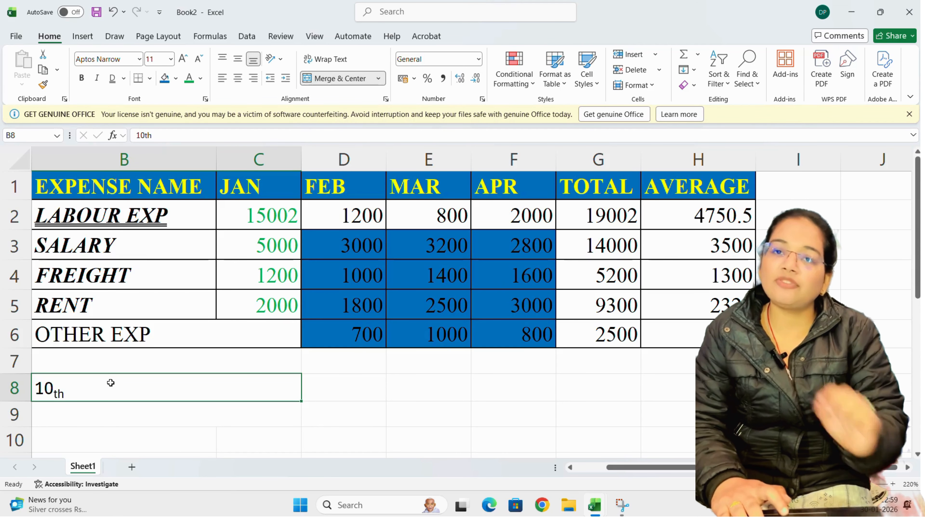
Undo the Merge Across on B6:C9 and deselect the range.
{"action": "key", "text": "ctrl+z"}
{"action": "left_click", "coordinate": [310, 434]}
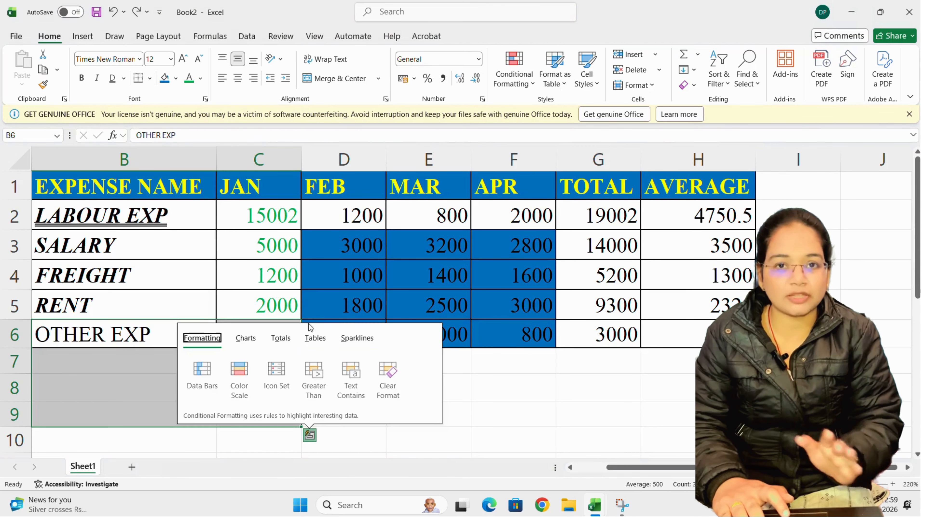
{"action": "left_click", "coordinate": [514, 401]}
Combine the range B7:D10 below the table into one cell with Merge Cells.
{"action": "left_click", "coordinate": [384, 82]}
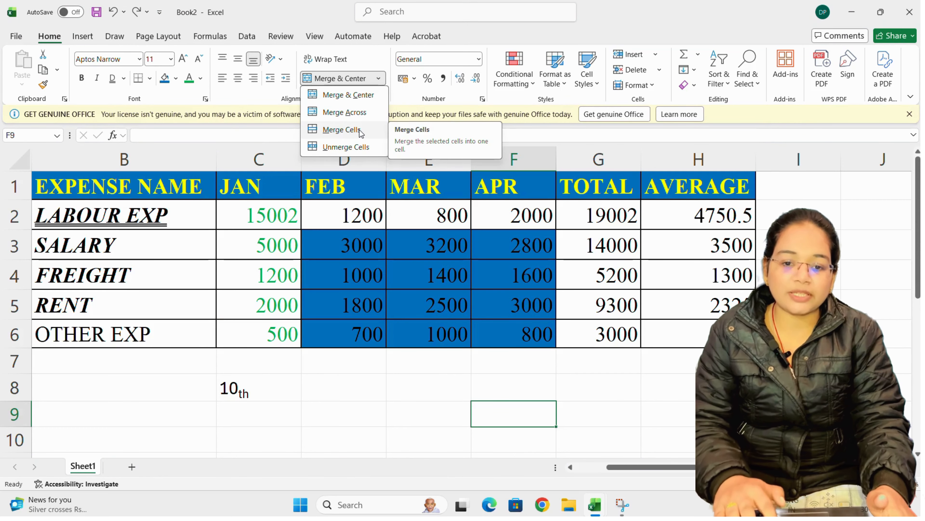
{"action": "left_click", "coordinate": [159, 360]}
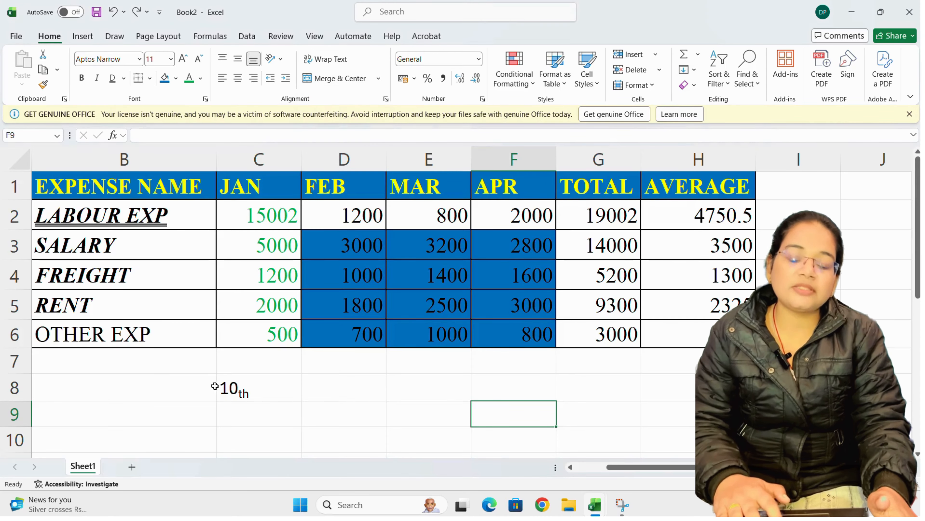
{"action": "left_click_drag", "start_coordinate": [189, 359], "coordinate": [357, 438]}
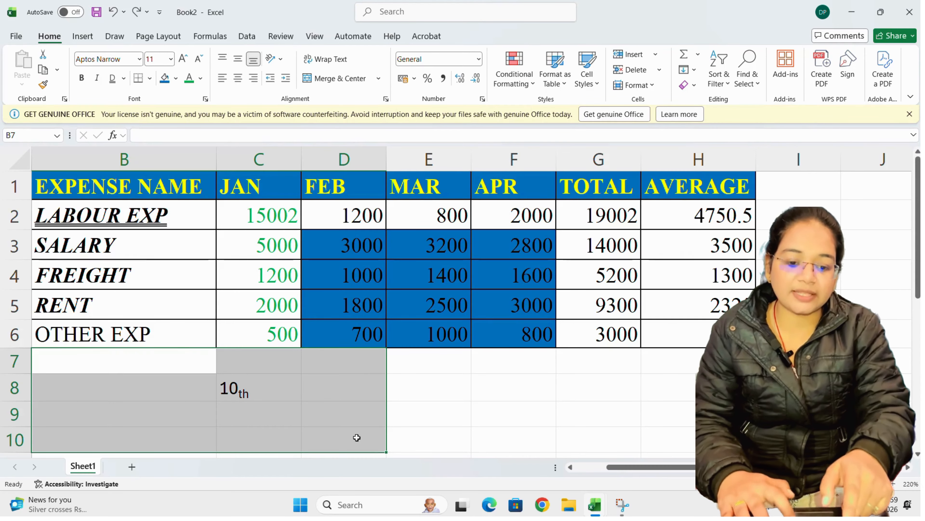
{"action": "left_click", "coordinate": [379, 78]}
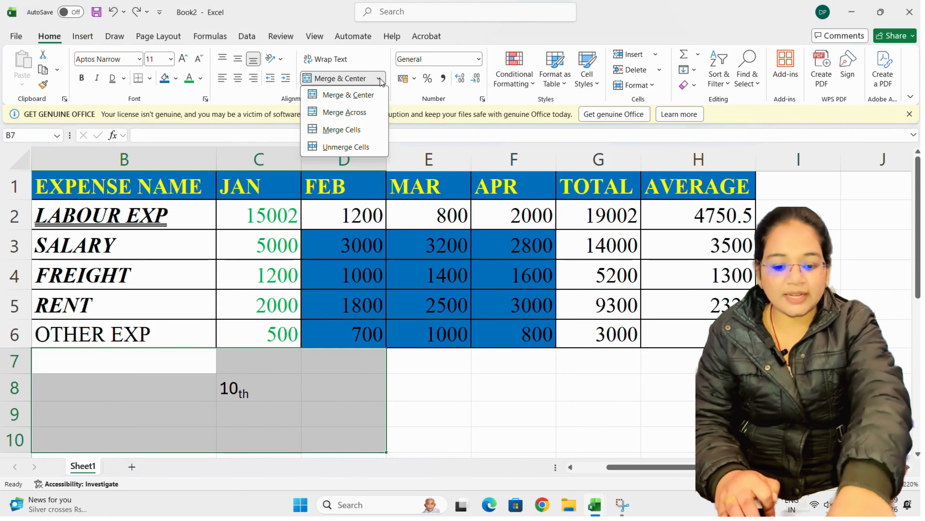
{"action": "left_click", "coordinate": [346, 130]}
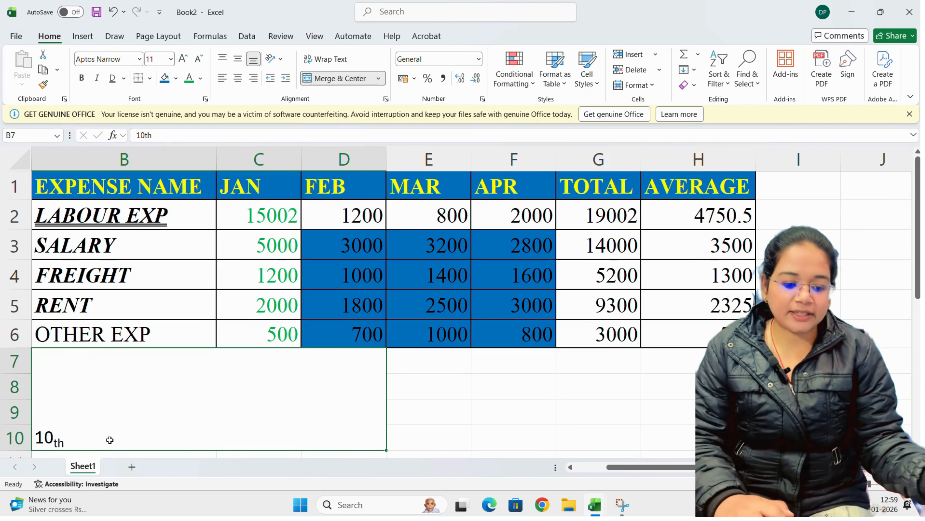
Enter the sample text shdfbhd in F9 and combine E7:G10 into one cell with Merge Cells.
{"action": "left_click", "coordinate": [549, 403]}
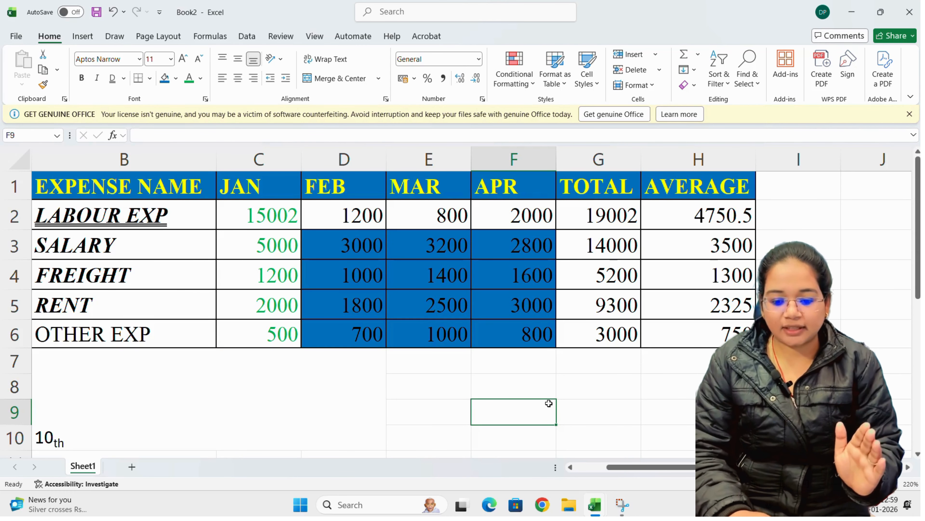
{"action": "type", "text": "shdfbhd"}
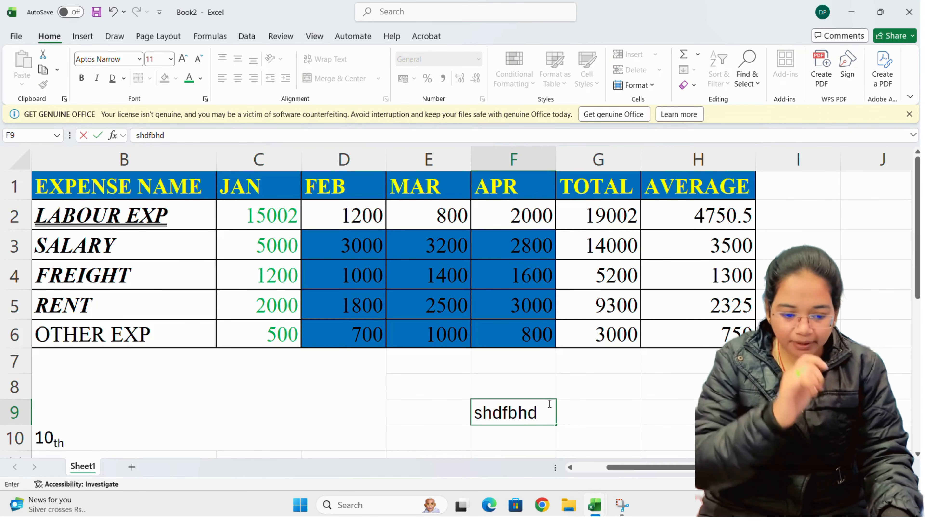
{"action": "left_click_drag", "start_coordinate": [426, 353], "coordinate": [605, 440]}
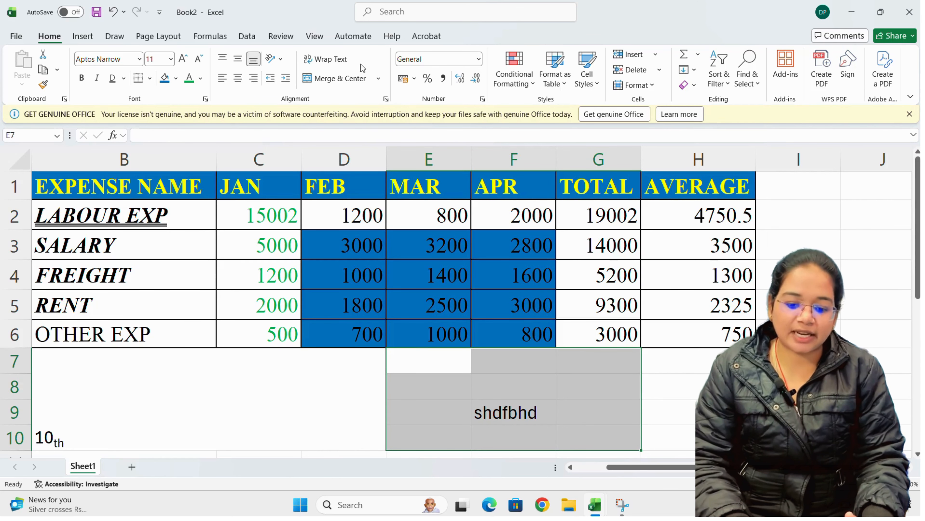
{"action": "left_click", "coordinate": [378, 78]}
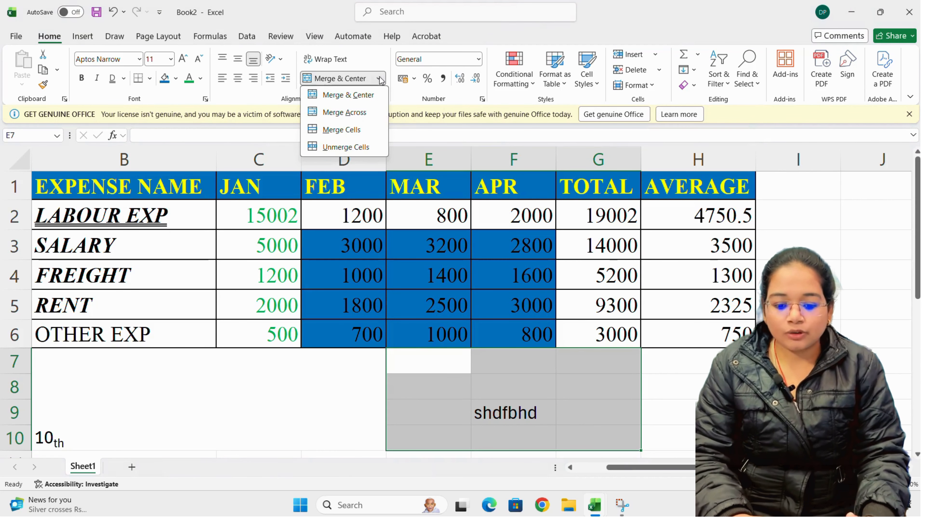
{"action": "left_click", "coordinate": [353, 131]}
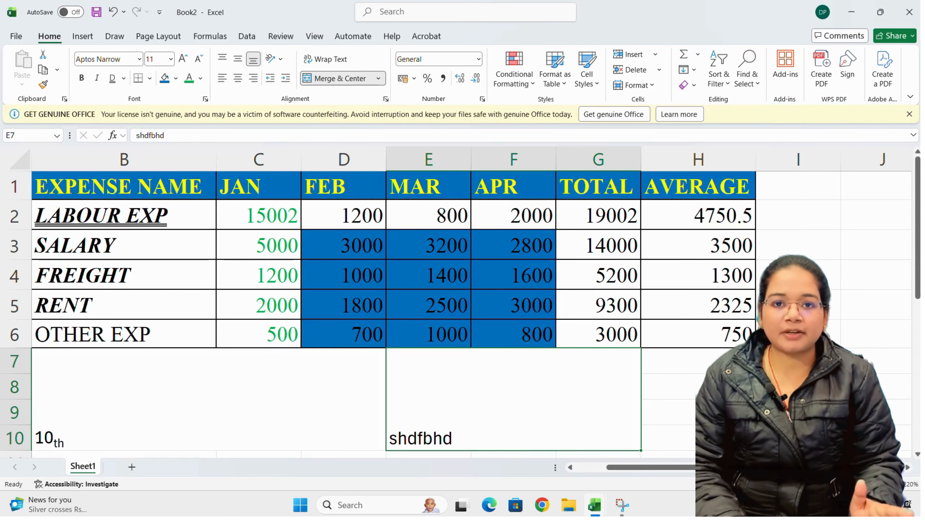
Undo the merge of E7:G10 and enter 2566 in F9 in place of the sample text.
{"action": "key", "text": "ctrl+z"}
{"action": "left_click", "coordinate": [597, 409]}
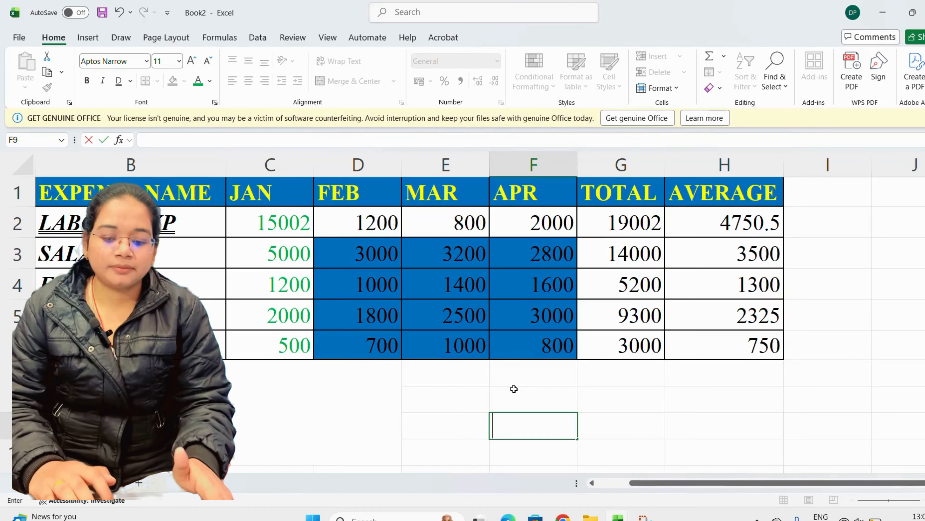
{"action": "type", "text": "2566"}
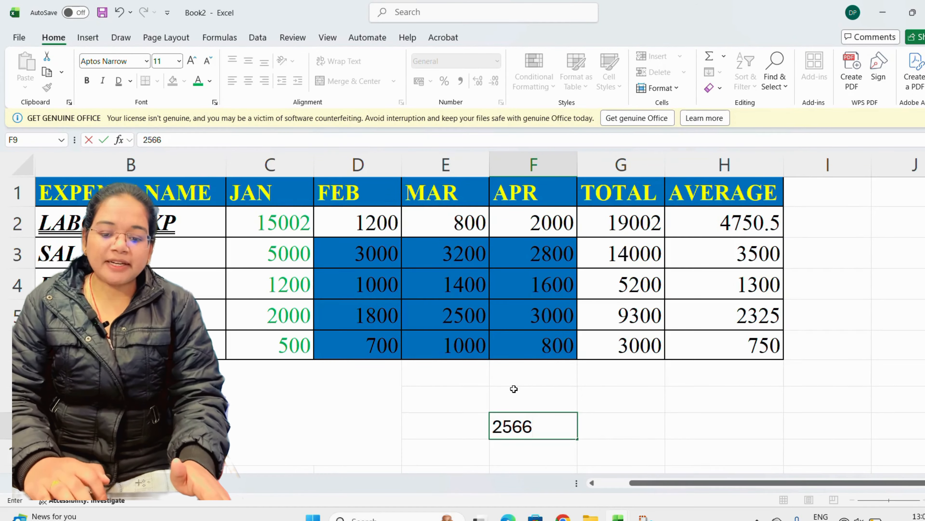
Combine E7:G10, which contains the number 2566, into one cell with Merge Cells.
{"action": "left_click_drag", "start_coordinate": [450, 373], "coordinate": [589, 452]}
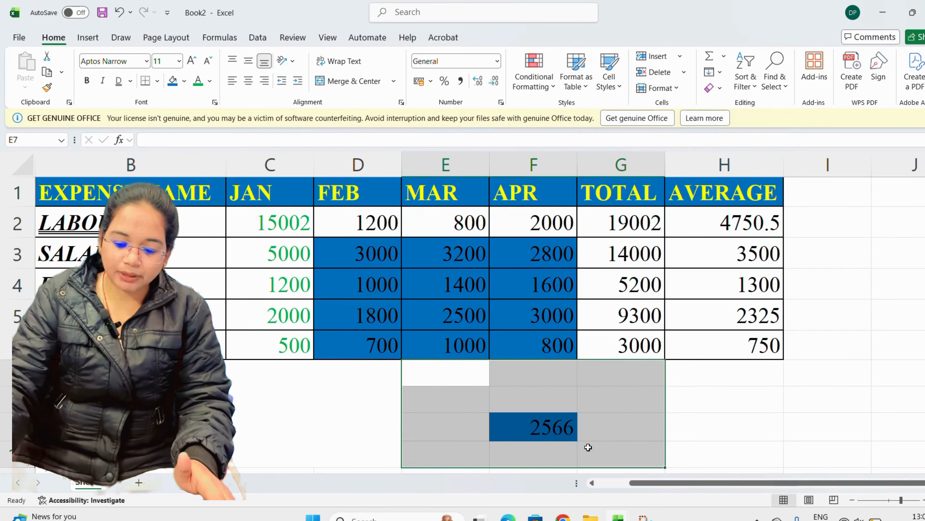
{"action": "left_click", "coordinate": [393, 81]}
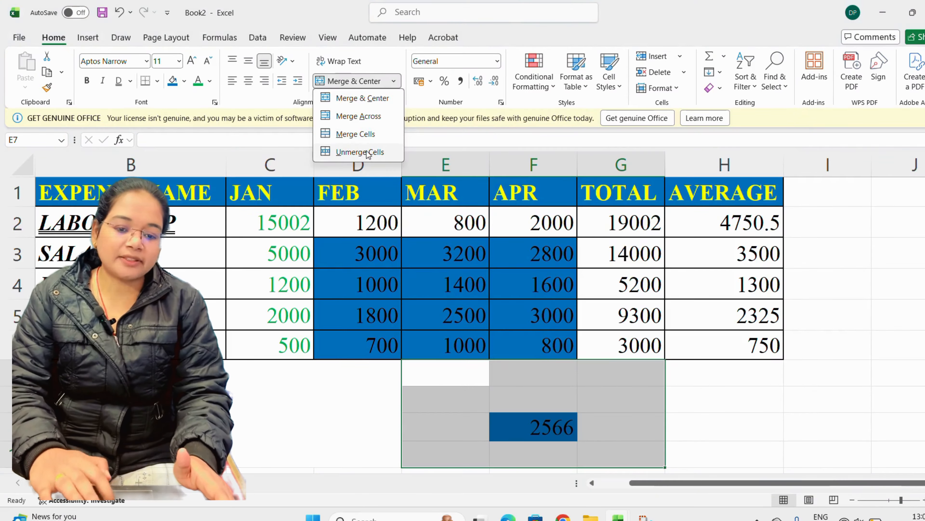
{"action": "left_click", "coordinate": [364, 133]}
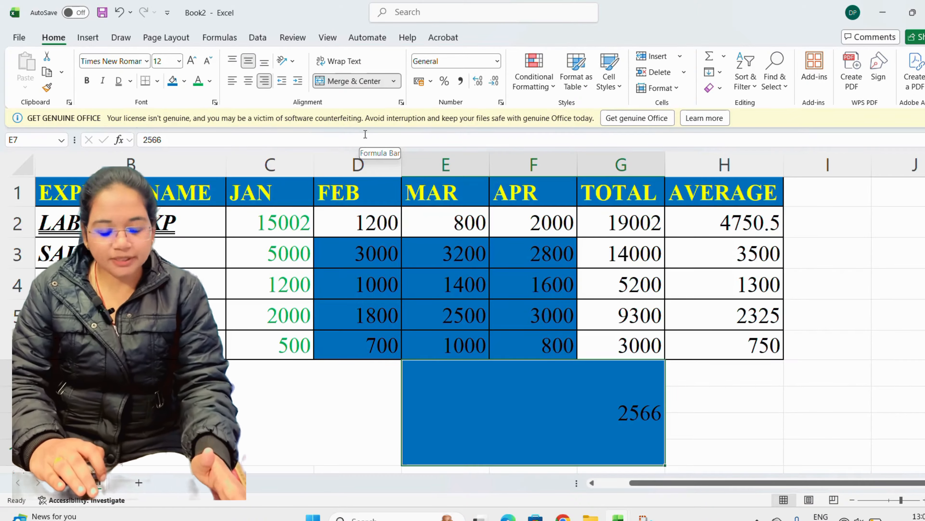
Undo the merge of E7:G10 and the entry of 2566 in F9.
{"action": "key", "text": "ctrl+z"}
{"action": "key", "text": "ctrl+z"}
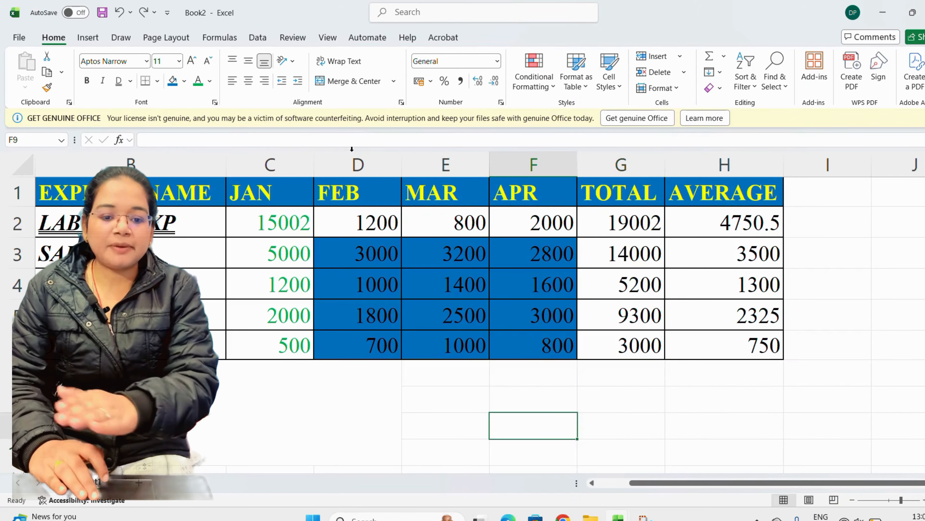
Restore the sample text shdfbhd in F9 with Undo.
{"action": "left_click", "coordinate": [321, 368]}
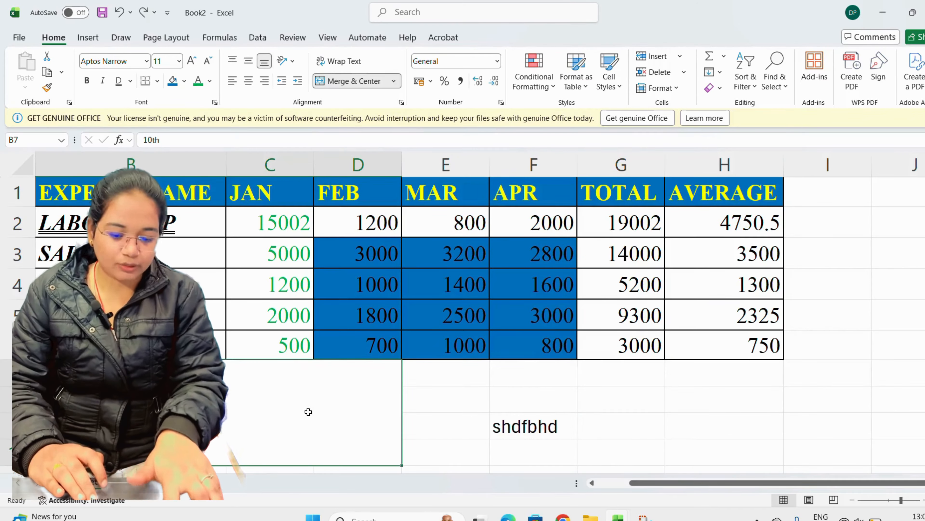
{"action": "key", "text": "ctrl+z"}
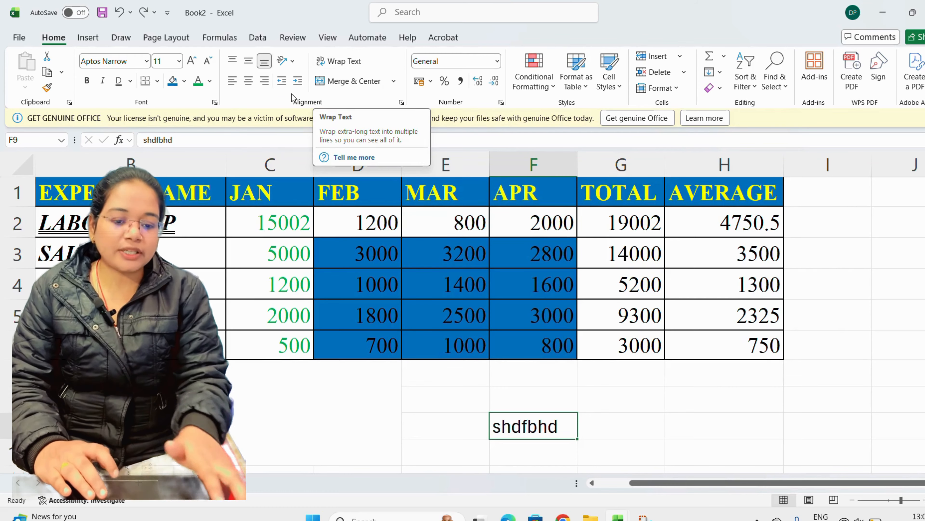
Narrow column B and apply Wrap Text to the EXPENSE NAME heading in B1.
{"action": "left_click", "coordinate": [141, 193]}
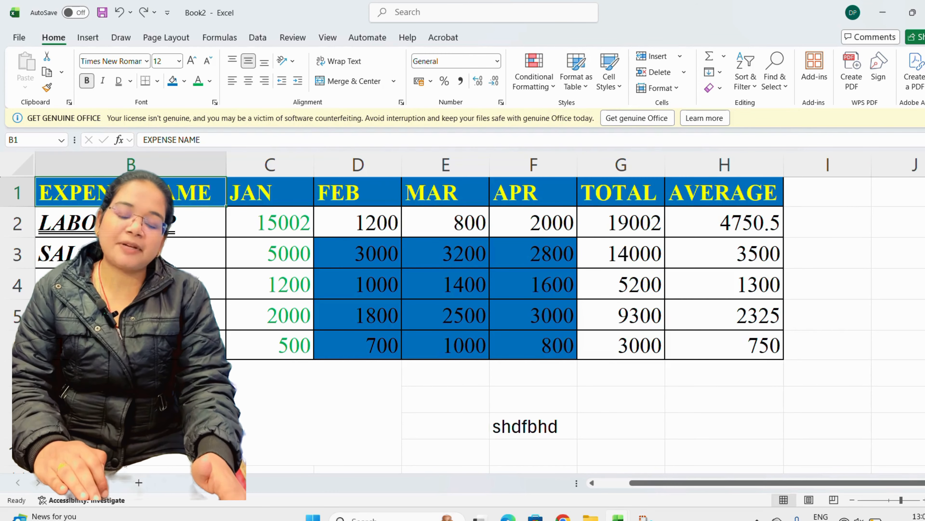
{"action": "left_click_drag", "start_coordinate": [227, 163], "coordinate": [148, 165]}
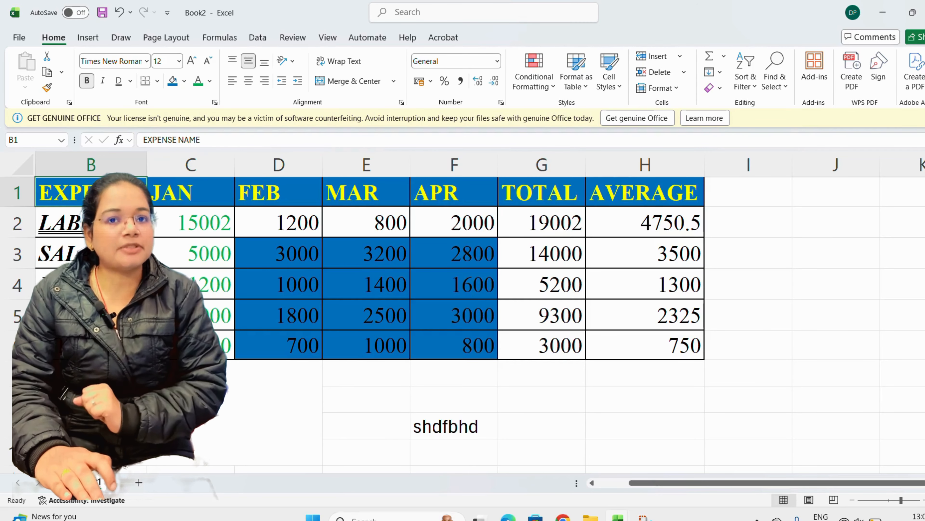
{"action": "left_click", "coordinate": [342, 61]}
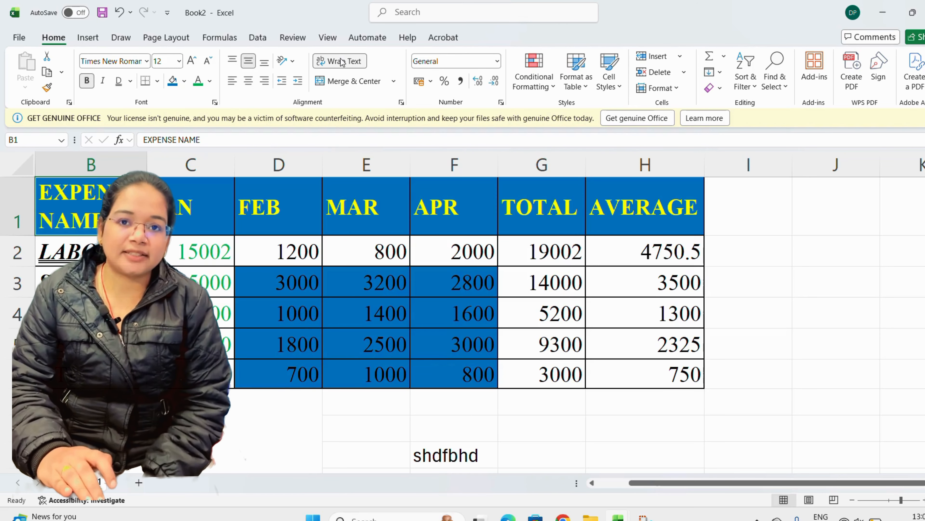
Tilt the FEB heading in D1 with the Angle Counterclockwise orientation.
{"action": "left_click", "coordinate": [288, 206]}
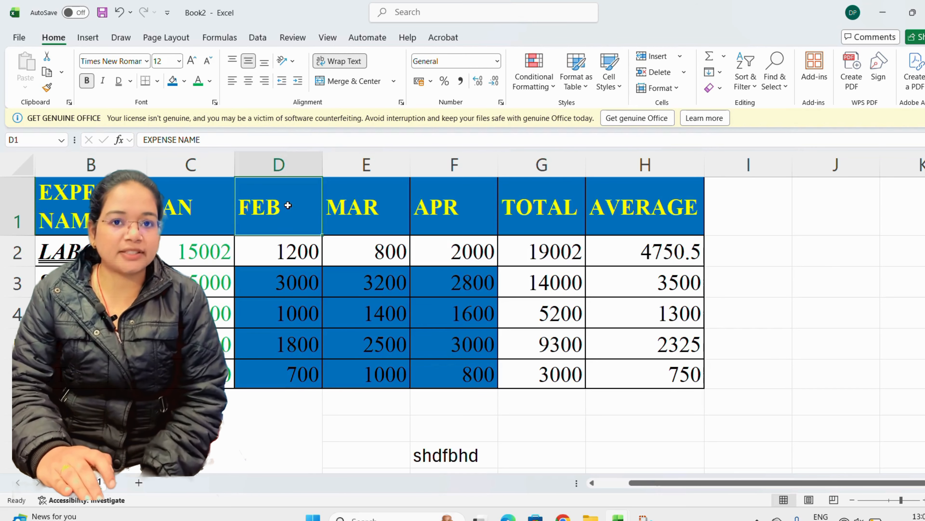
{"action": "left_click", "coordinate": [293, 62]}
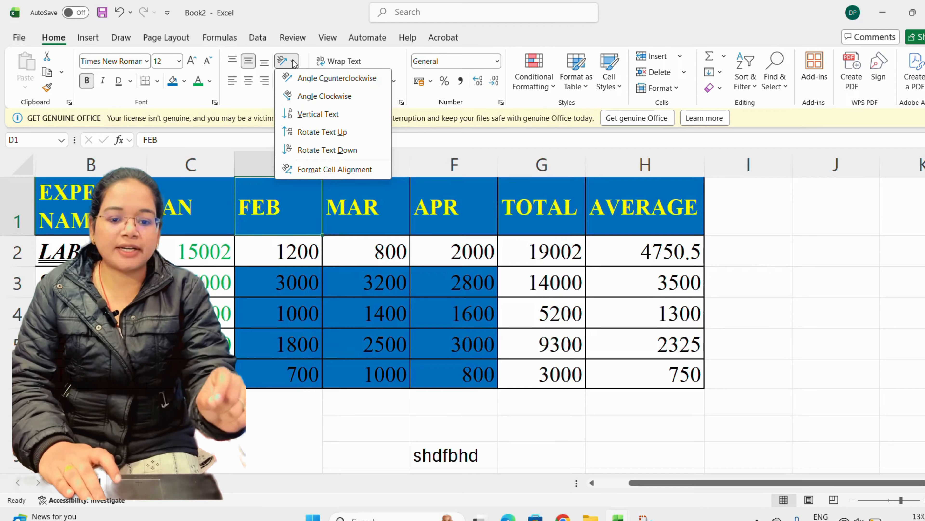
{"action": "left_click", "coordinate": [309, 79]}
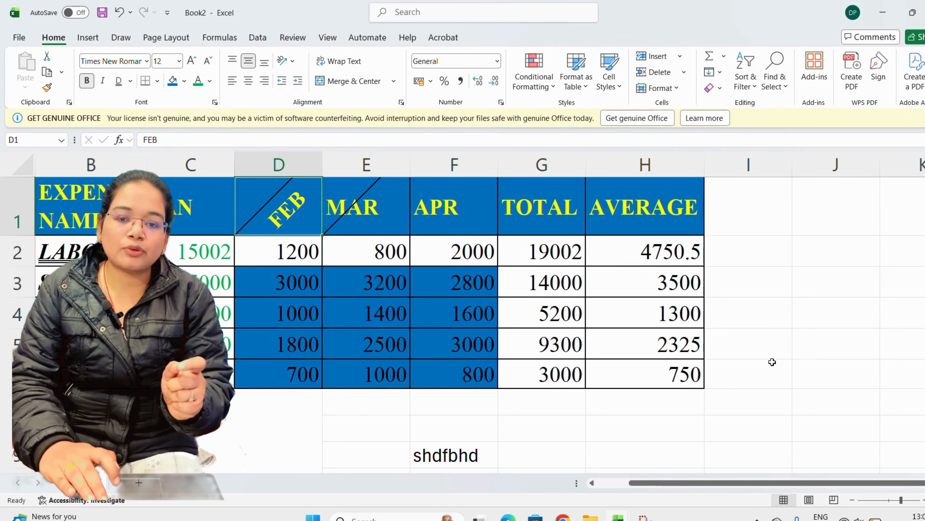
Combine E8:G11, which contains the sample text, into one cell with Merge & Center.
{"action": "scroll", "coordinate": [522, 374], "scroll_direction": "down", "scroll_amount": 1}
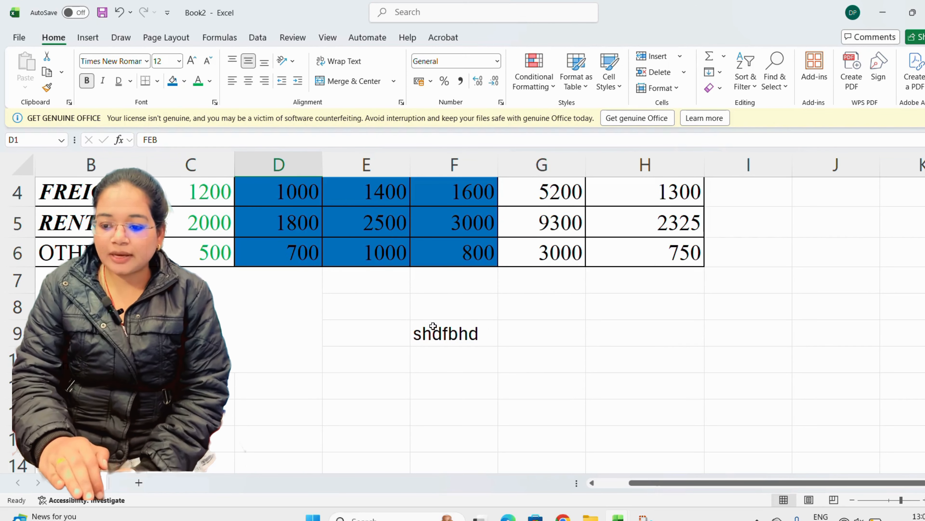
{"action": "left_click_drag", "start_coordinate": [386, 306], "coordinate": [508, 382]}
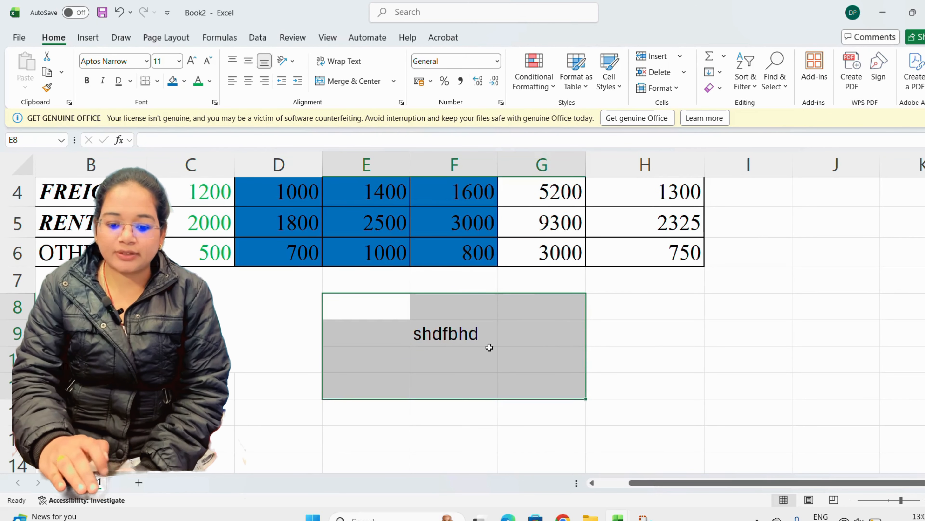
{"action": "left_click", "coordinate": [372, 82]}
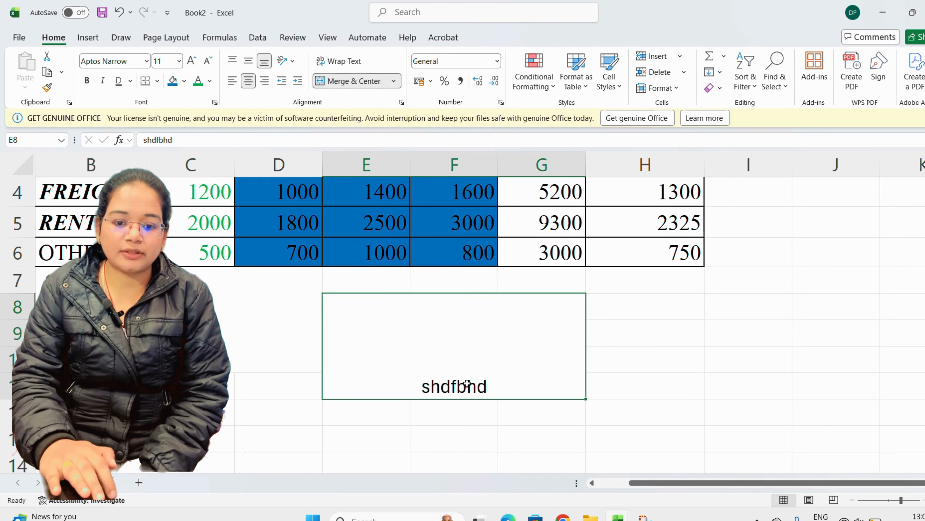
Replace the sample text in the merged cell E8:G11 with the word book.
{"action": "double_click", "coordinate": [460, 385]}
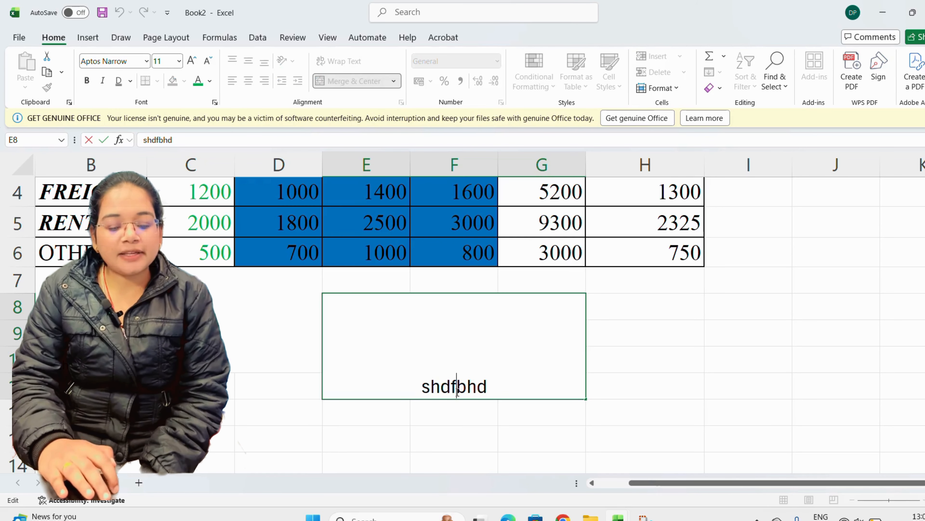
{"action": "key", "text": "BackSpace"}
{"action": "key", "text": "BackSpace"}
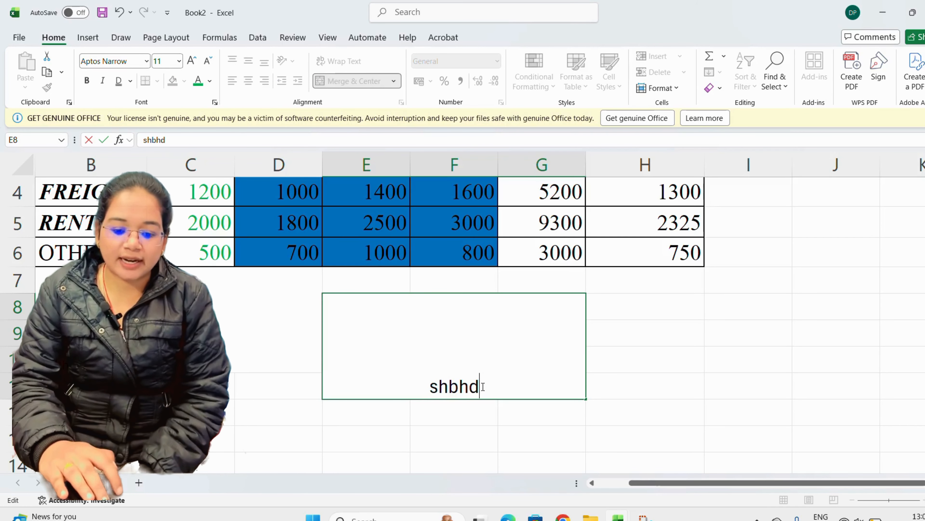
{"action": "key", "text": "BackSpace"}
{"action": "key", "text": "BackSpace"}
{"action": "key", "text": "BackSpace"}
{"action": "key", "text": "BackSpace"}
{"action": "key", "text": "BackSpace"}
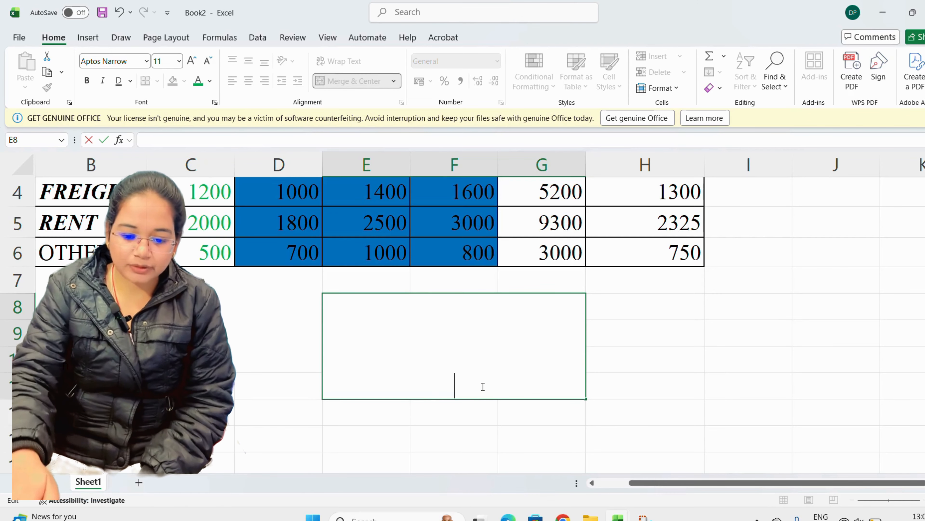
{"action": "type", "text": "book"}
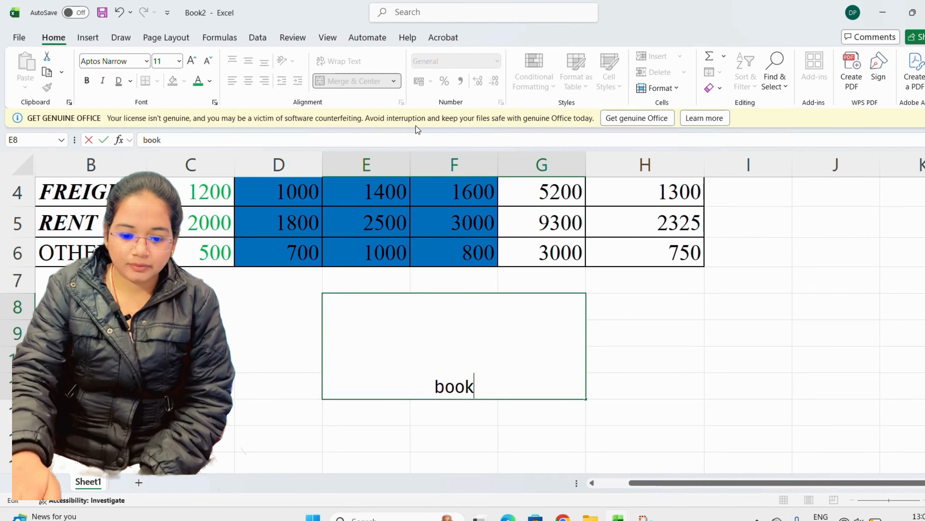
{"action": "left_click", "coordinate": [459, 423]}
{"action": "left_click", "coordinate": [450, 385]}
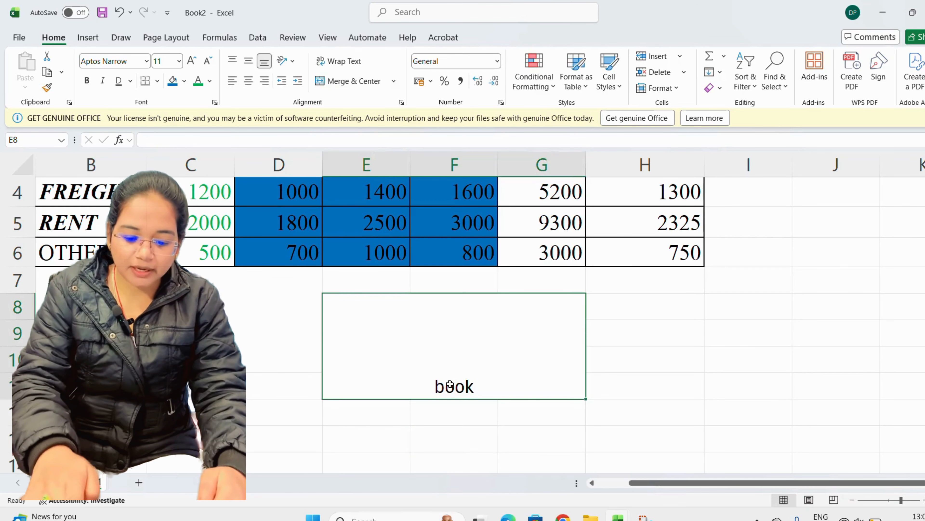
Try the Angle Clockwise and Vertical Text orientations on the word book in merged cell E8:G11.
{"action": "left_click", "coordinate": [295, 61]}
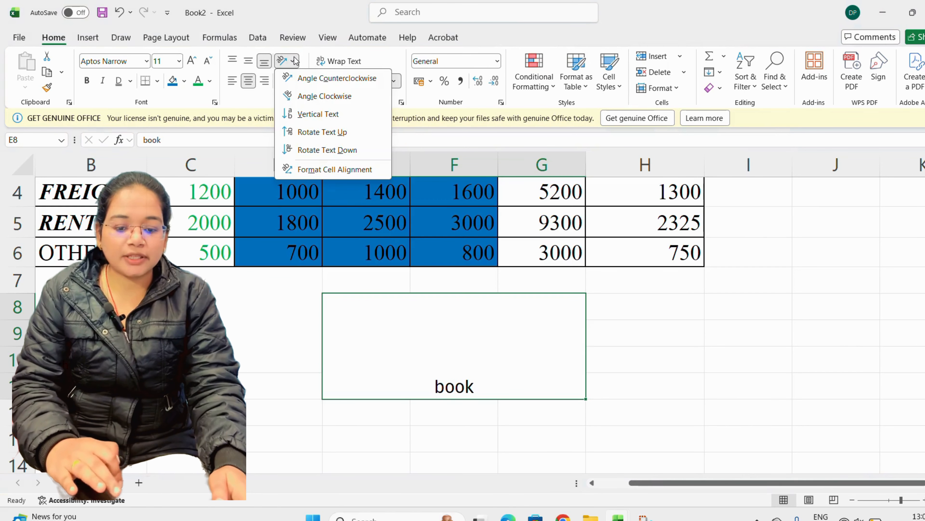
{"action": "left_click", "coordinate": [308, 95]}
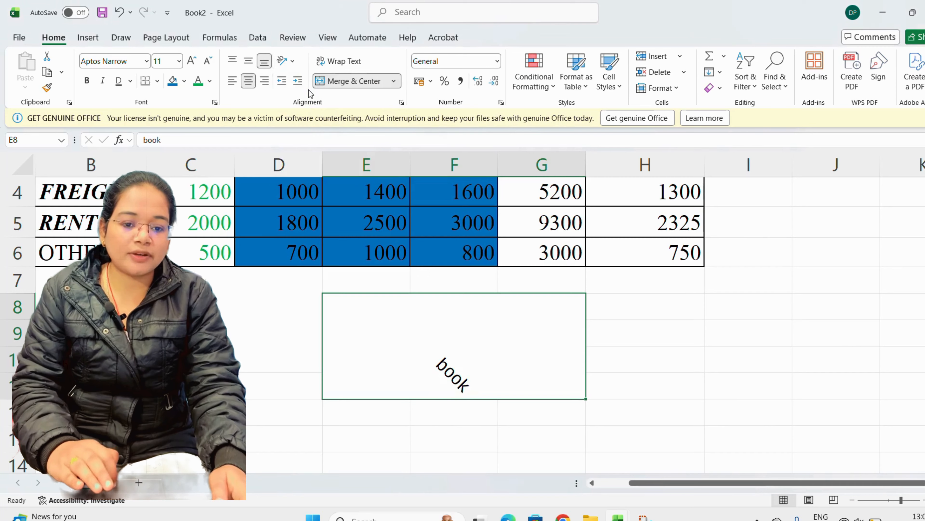
{"action": "left_click", "coordinate": [295, 61]}
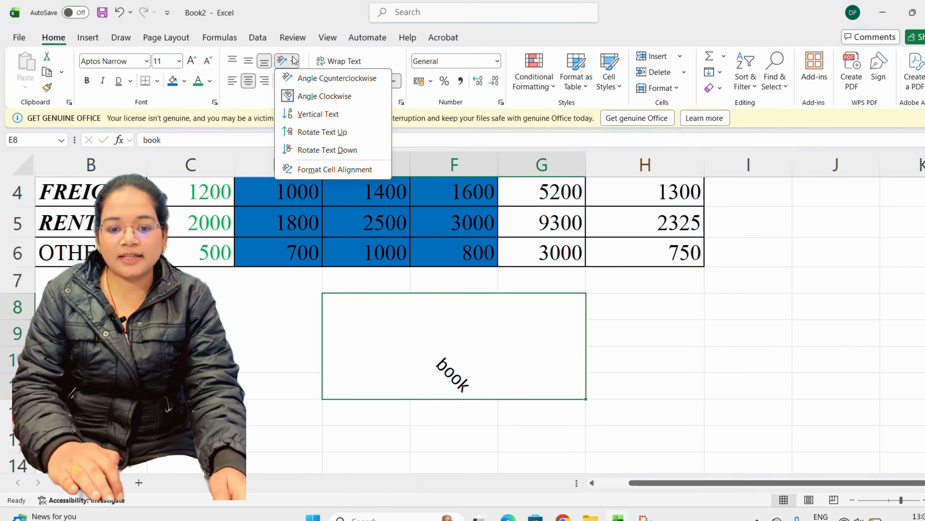
{"action": "left_click", "coordinate": [304, 116]}
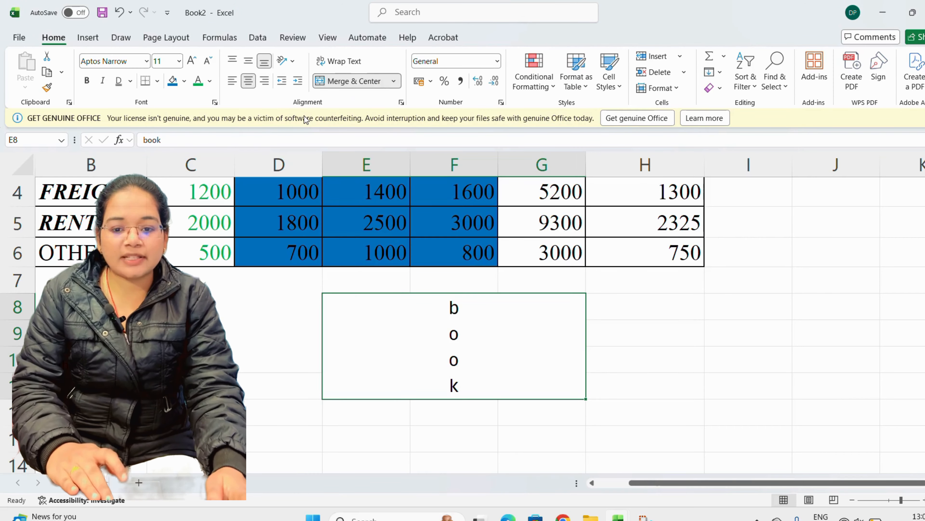
Set the word book in merged cell E8:G11 to the Rotate Text Down orientation.
{"action": "left_click", "coordinate": [293, 62]}
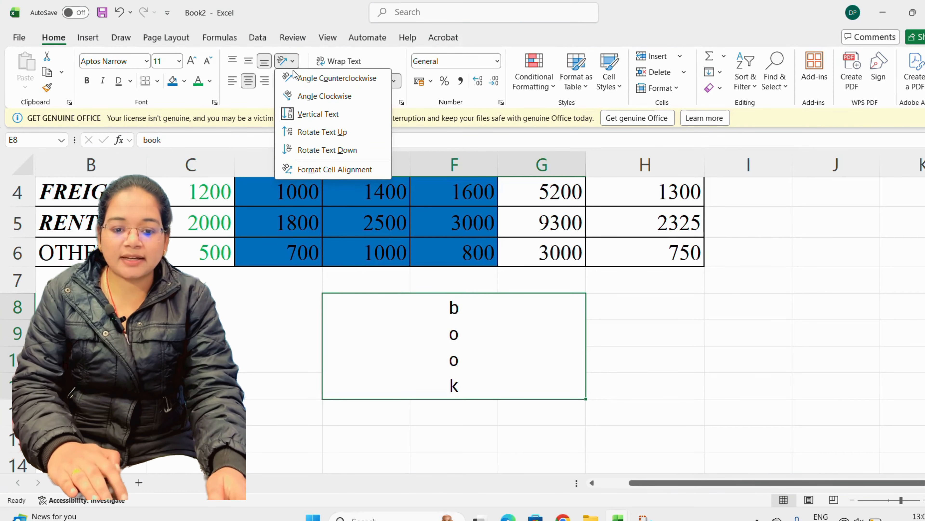
{"action": "left_click", "coordinate": [311, 150]}
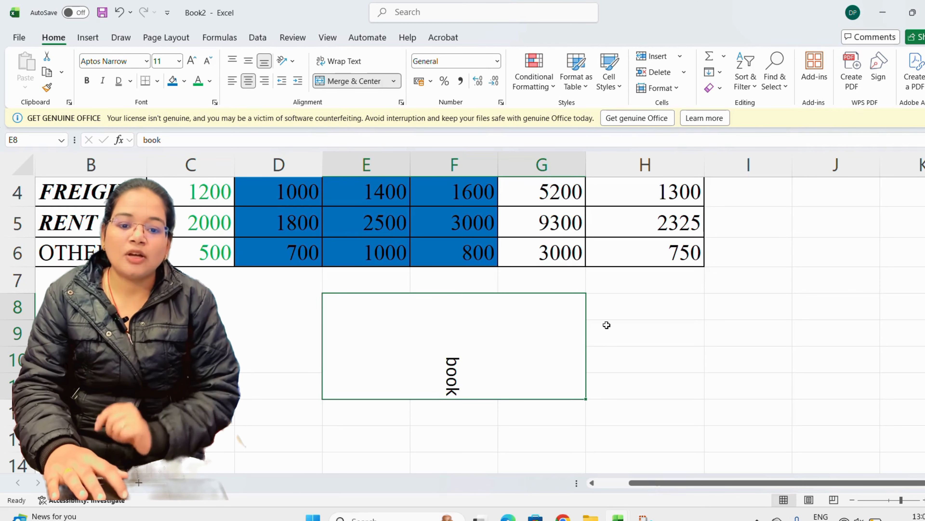
Insert a blank sheet row above the table headings and a blank sheet column before the TOTAL column.
{"action": "scroll", "coordinate": [455, 321], "scroll_direction": "up", "scroll_amount": 1}
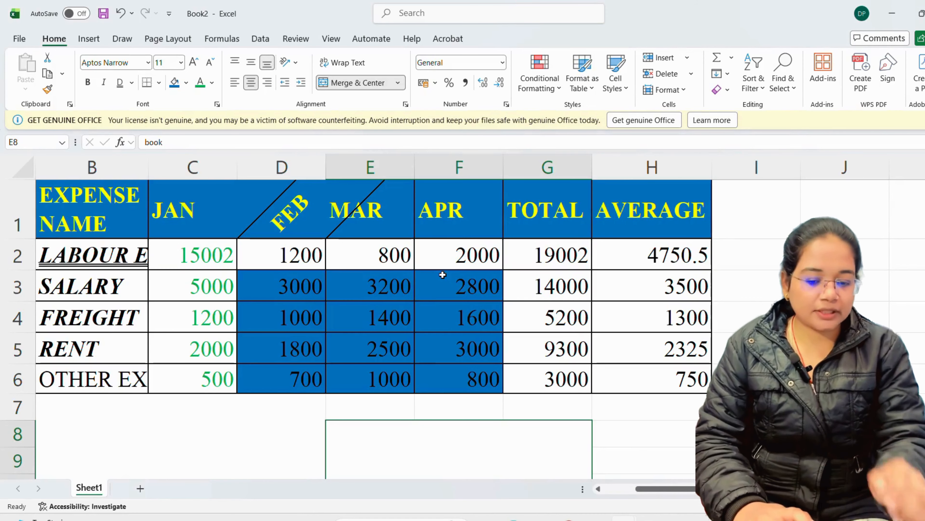
{"action": "left_click", "coordinate": [528, 202]}
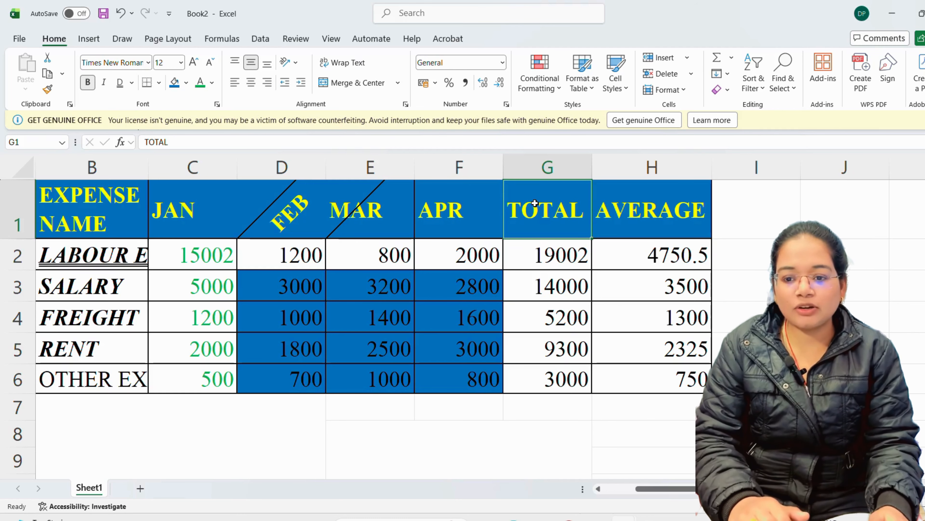
{"action": "left_click", "coordinate": [687, 60]}
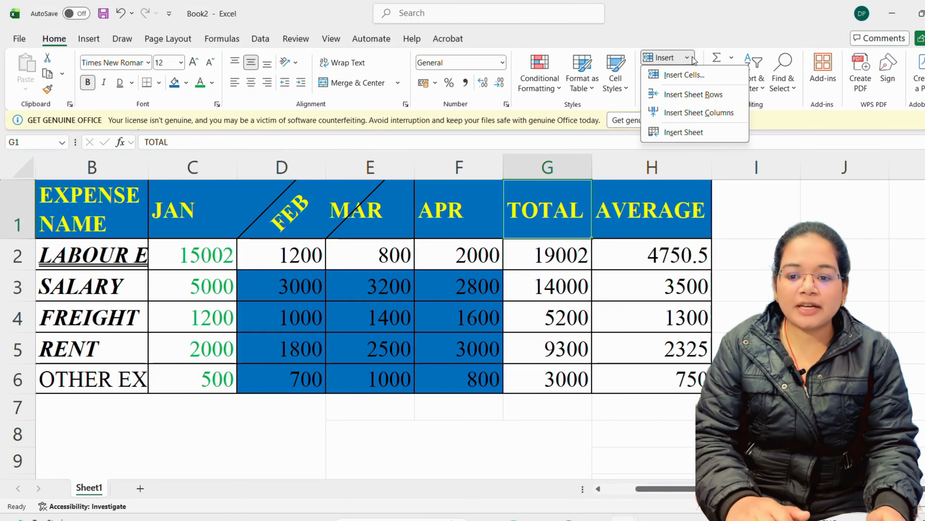
{"action": "left_click", "coordinate": [687, 94]}
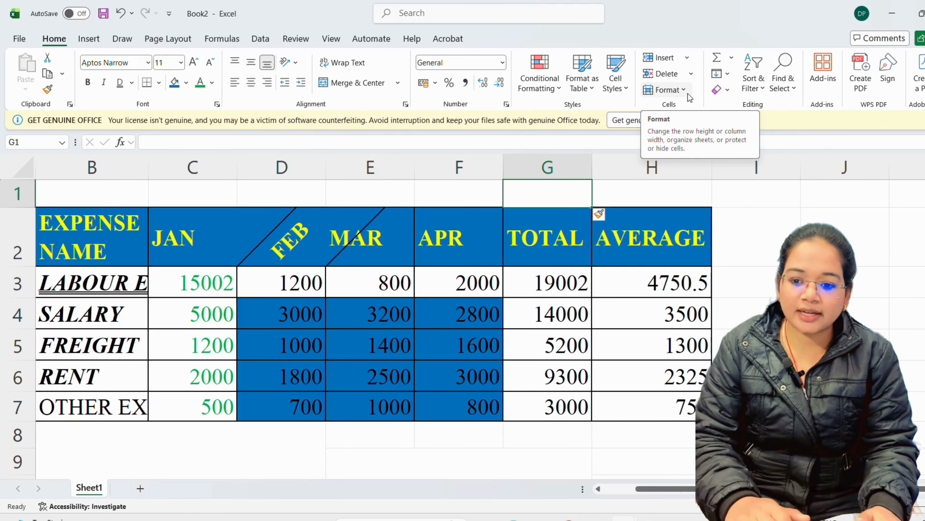
{"action": "left_click", "coordinate": [687, 57]}
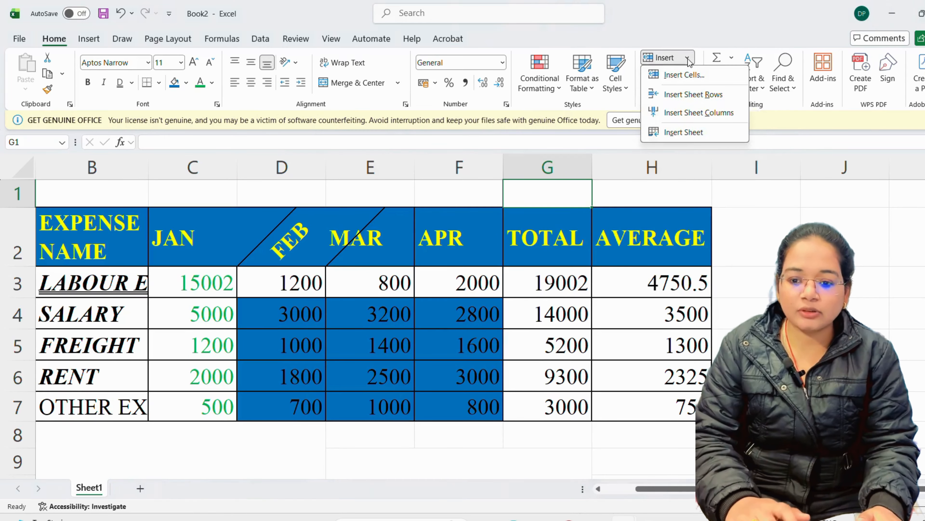
{"action": "left_click", "coordinate": [690, 112]}
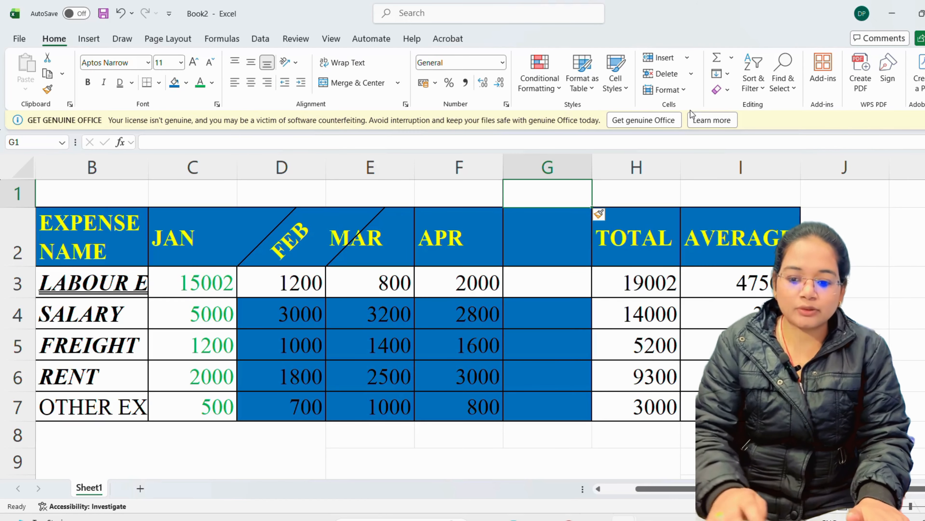
{"action": "key", "text": "ctrl+shift+plus"}
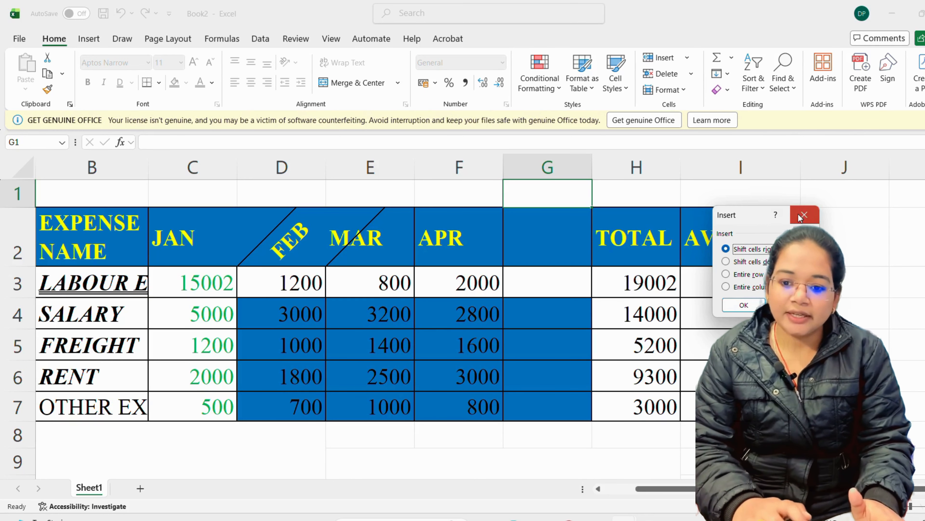
{"action": "left_click", "coordinate": [800, 216]}
{"action": "left_click", "coordinate": [687, 58]}
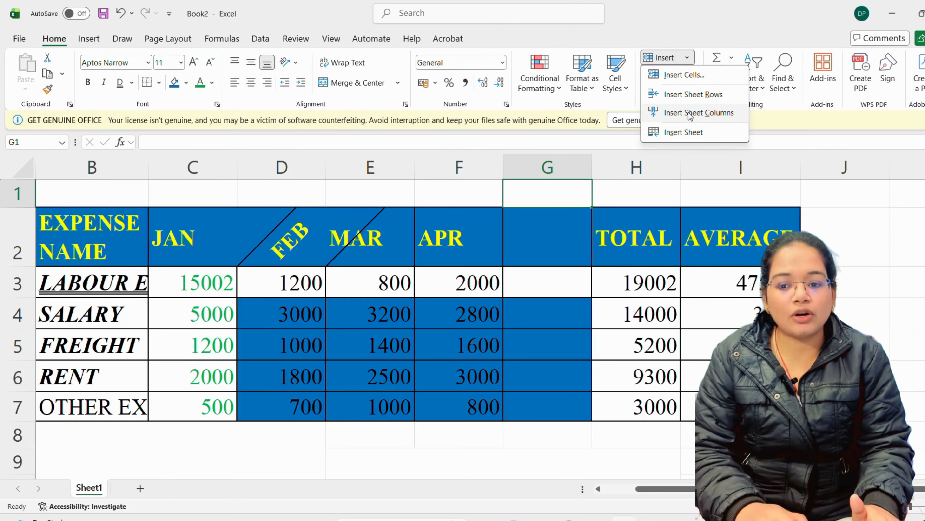
{"action": "left_click", "coordinate": [618, 138]}
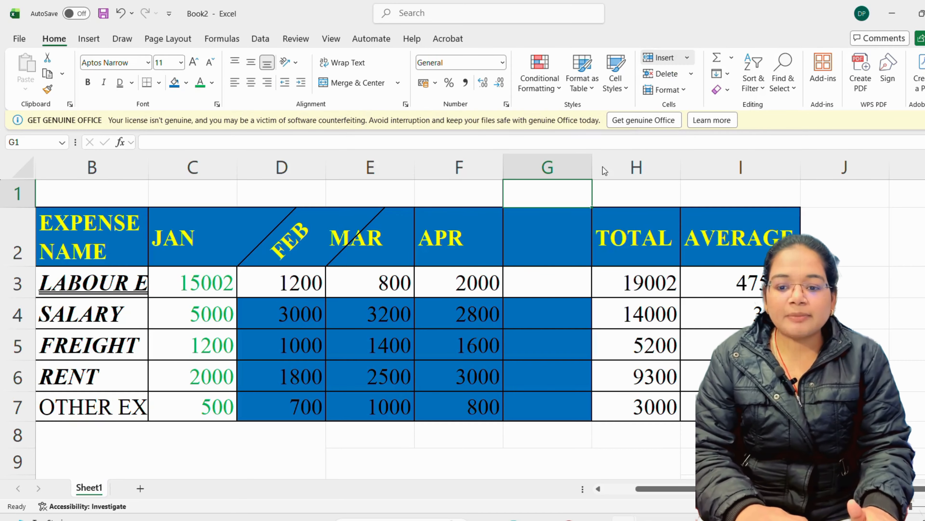
Delete the blank sheet row 1 above the headings and the blank column G before TOTAL.
{"action": "left_click", "coordinate": [692, 74]}
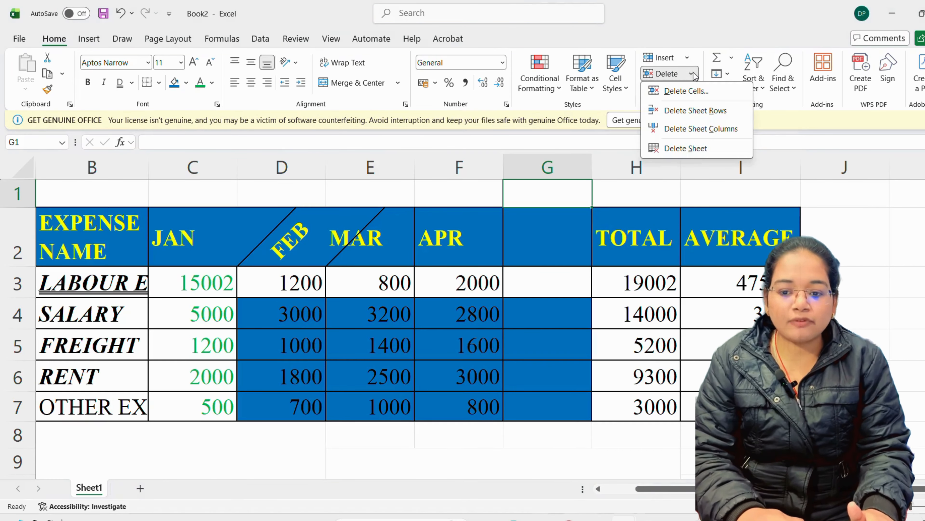
{"action": "left_click", "coordinate": [683, 112]}
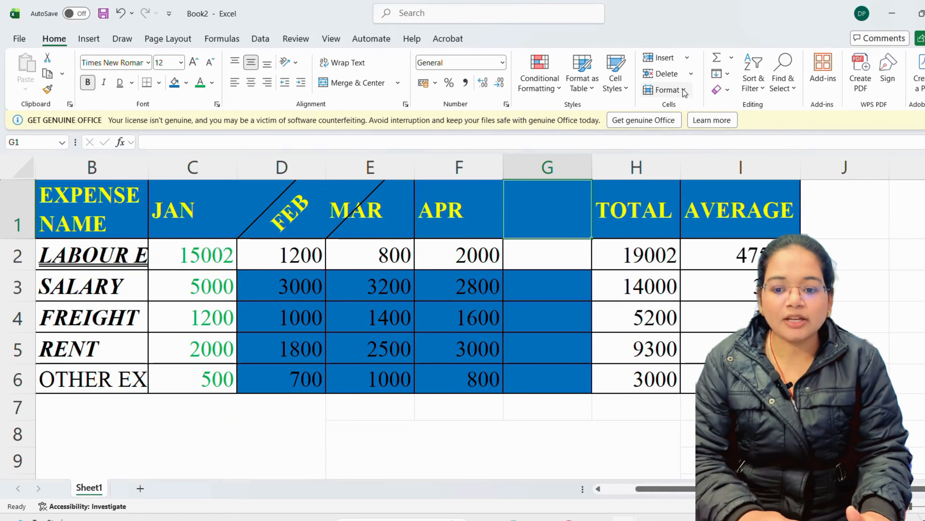
{"action": "left_click", "coordinate": [688, 75]}
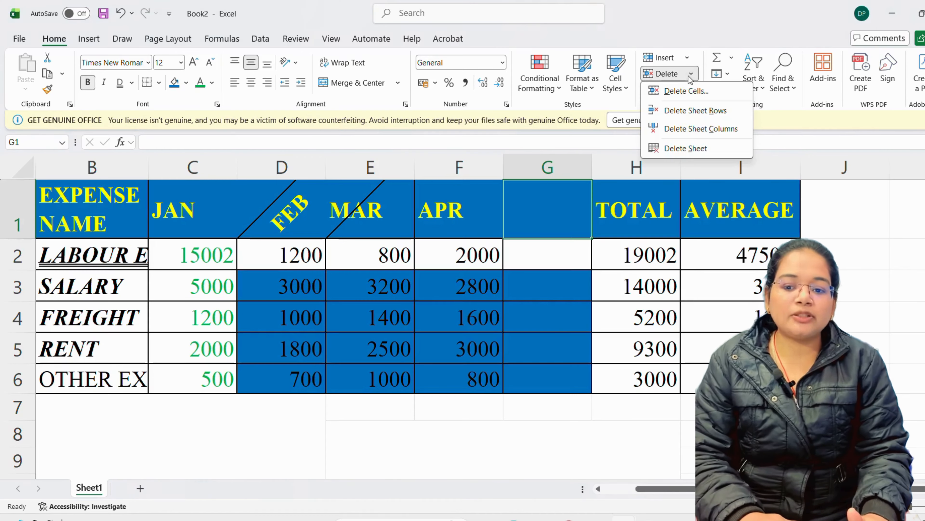
{"action": "left_click", "coordinate": [690, 128]}
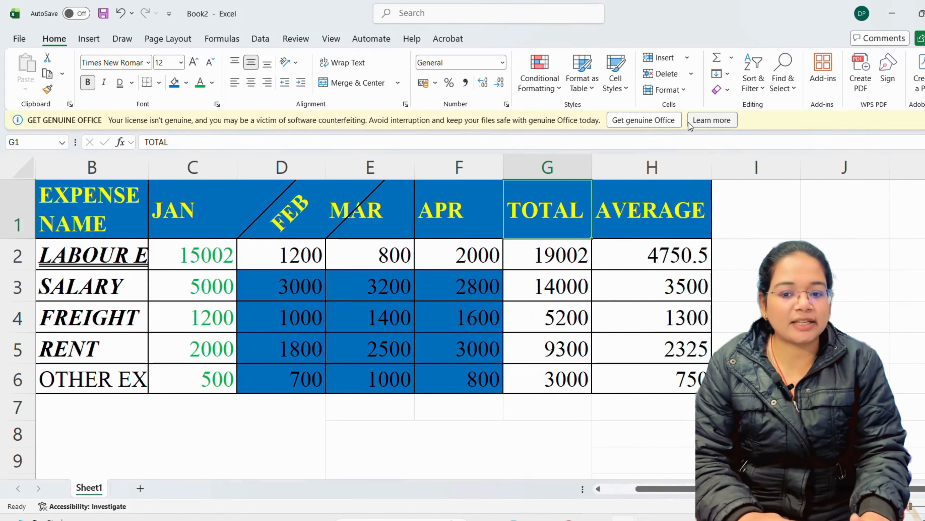
AutoFit the row height of the table's heading row 1.
{"action": "left_click", "coordinate": [689, 89]}
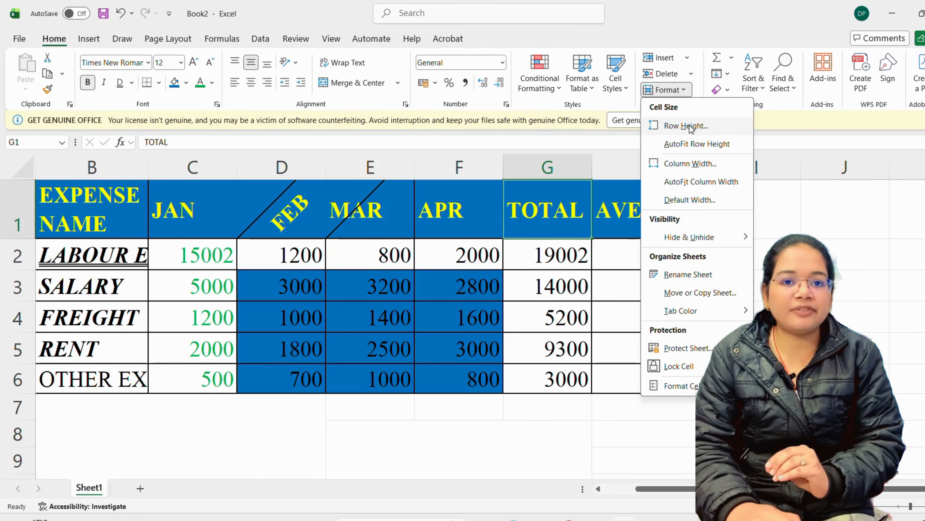
{"action": "left_click", "coordinate": [694, 145]}
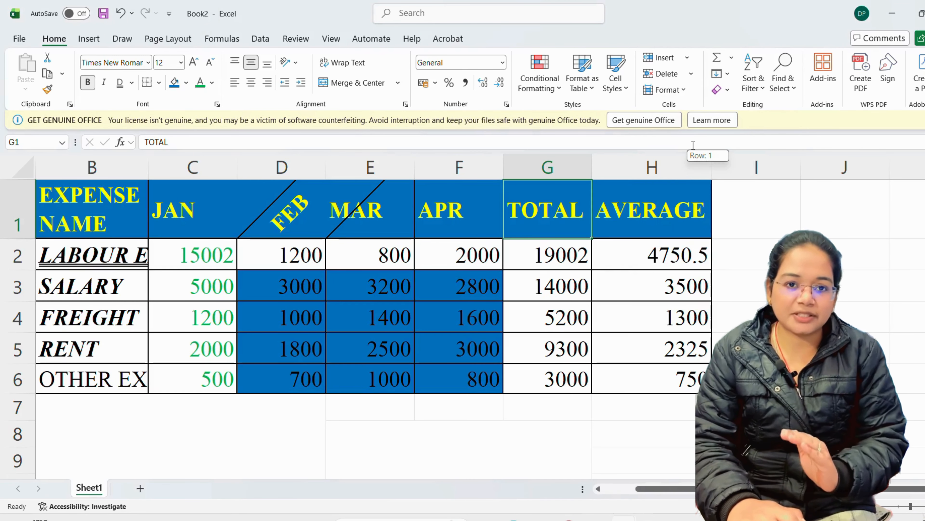
{"action": "left_click", "coordinate": [687, 95]}
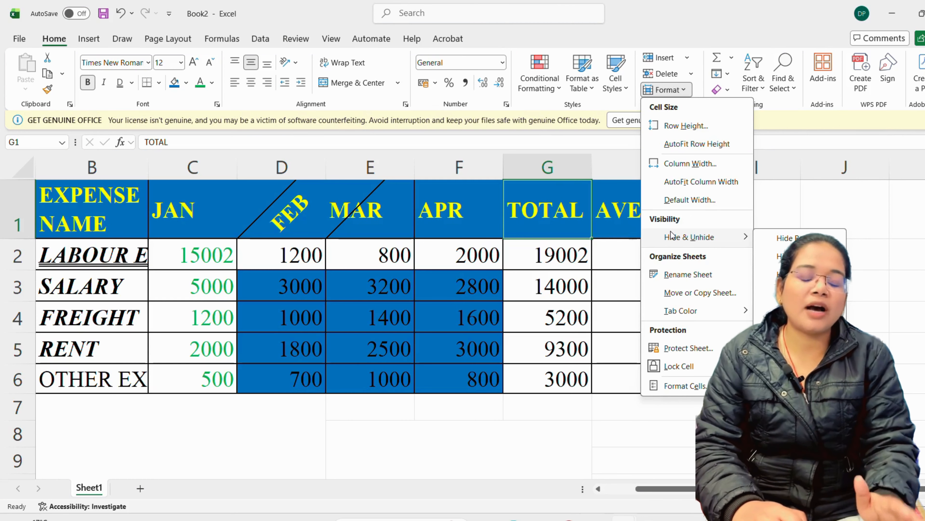
{"action": "left_click", "coordinate": [427, 292]}
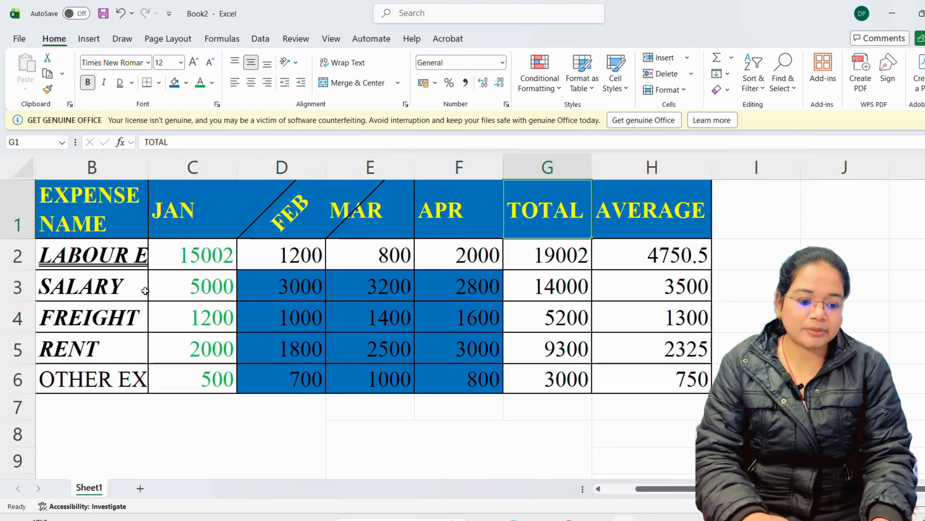
Hide the SALARY row, using the table cells from SALARY through its AVERAGE value as the selection.
{"action": "left_click_drag", "start_coordinate": [123, 286], "coordinate": [628, 295]}
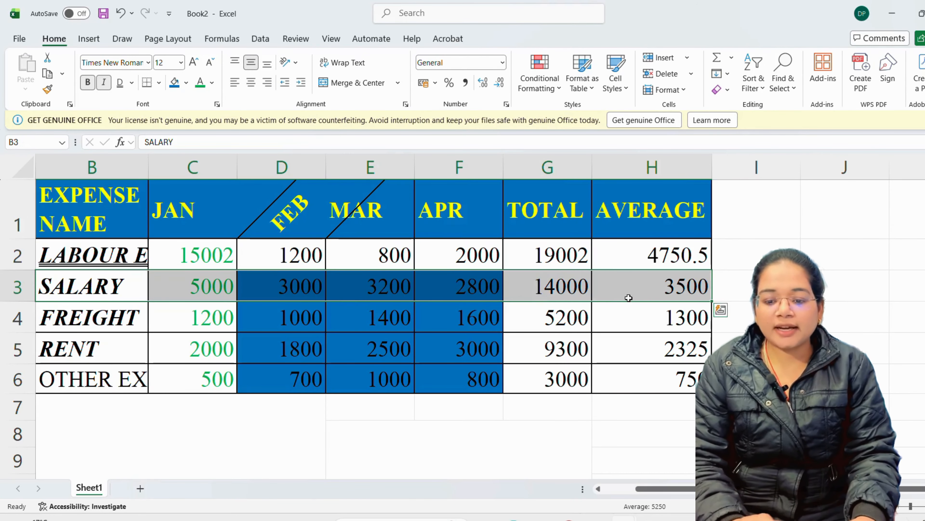
{"action": "left_click", "coordinate": [684, 96]}
{"action": "mouse_move", "coordinate": [683, 241]}
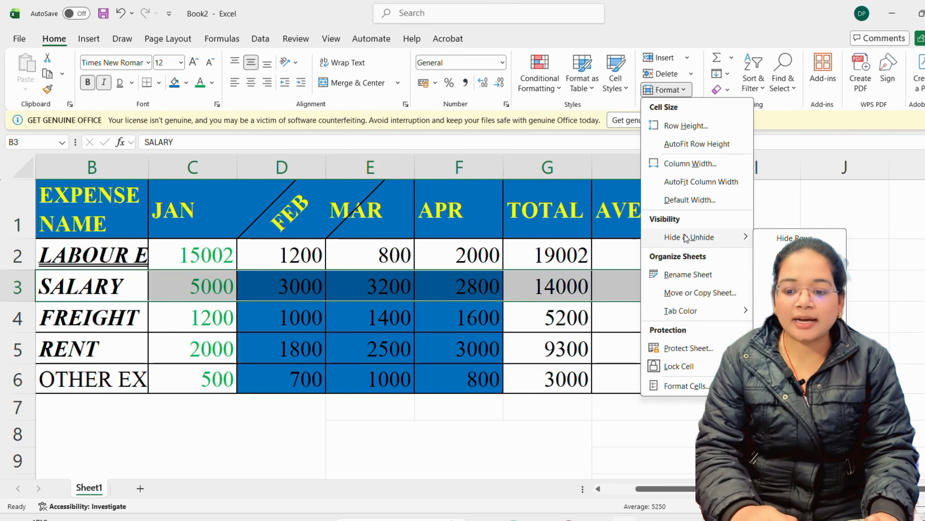
{"action": "left_click", "coordinate": [782, 237]}
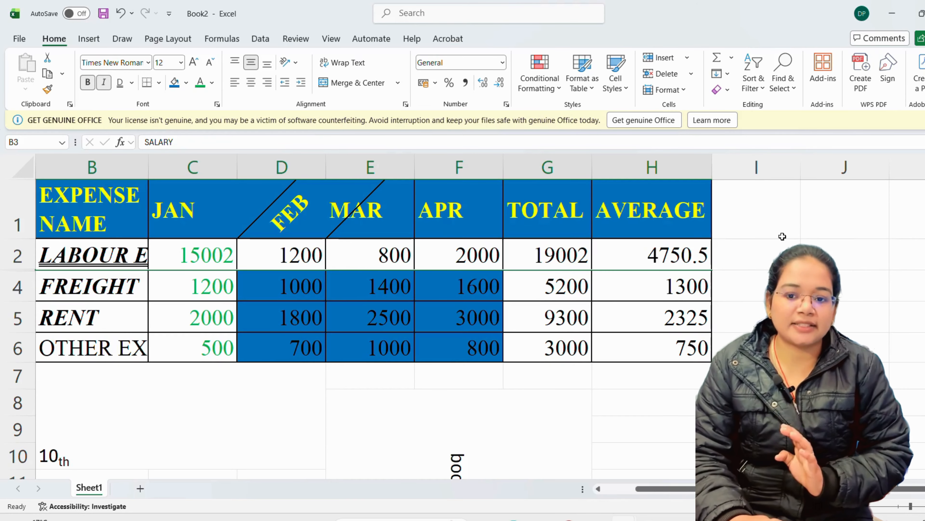
Unhide the hidden SALARY row between LABOUR and FREIGHT.
{"action": "left_click", "coordinate": [680, 91]}
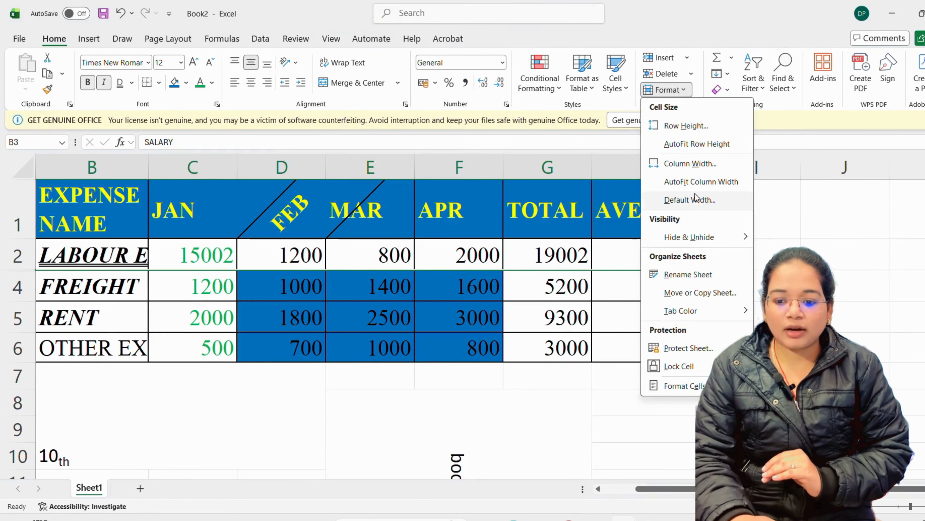
{"action": "mouse_move", "coordinate": [698, 238]}
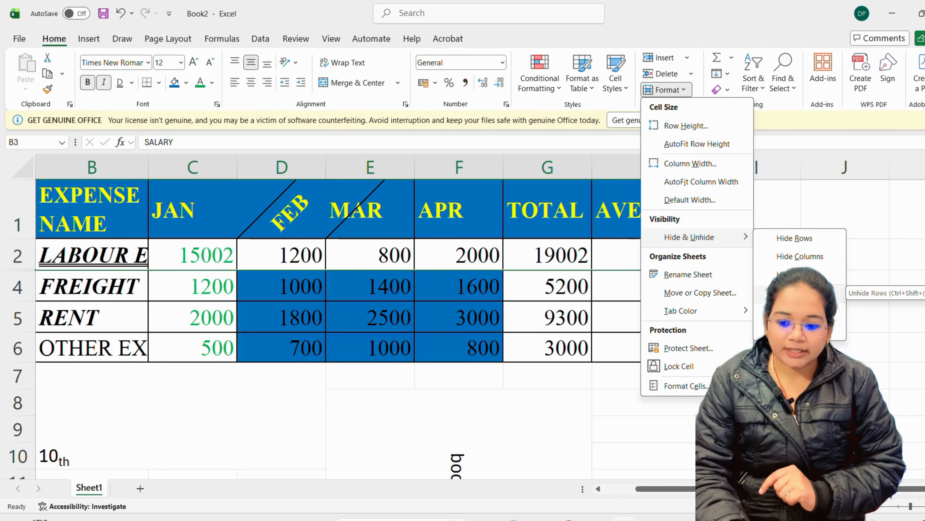
{"action": "left_click", "coordinate": [799, 293]}
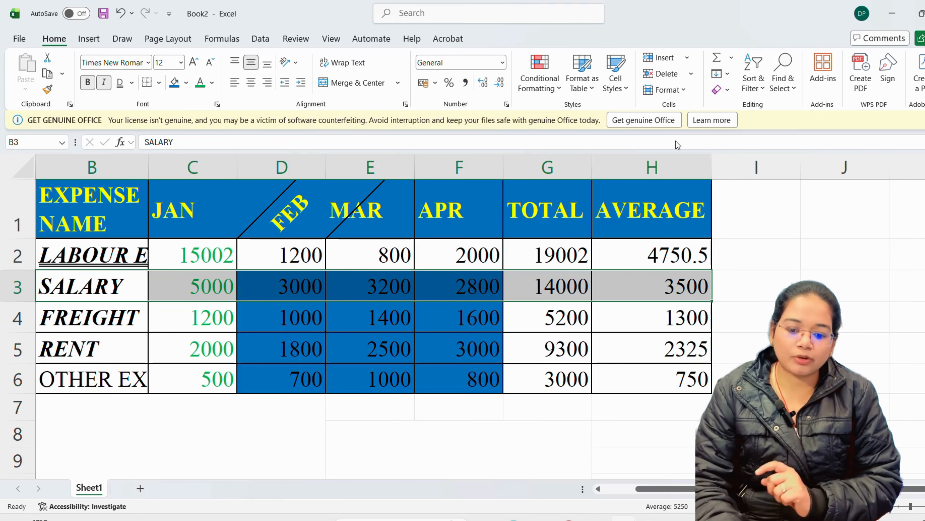
{"action": "left_click", "coordinate": [630, 256]}
Hide the APR column of the expense table.
{"action": "left_click", "coordinate": [470, 206]}
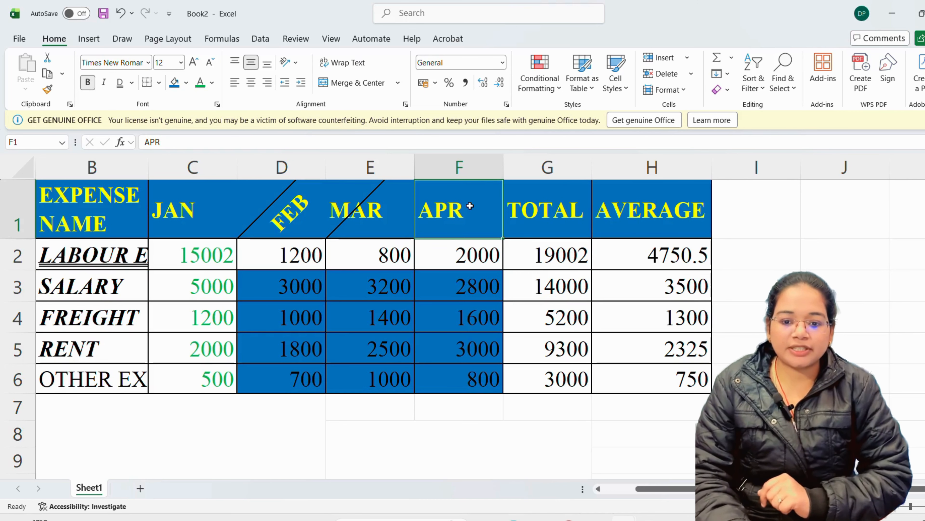
{"action": "left_click", "coordinate": [666, 91]}
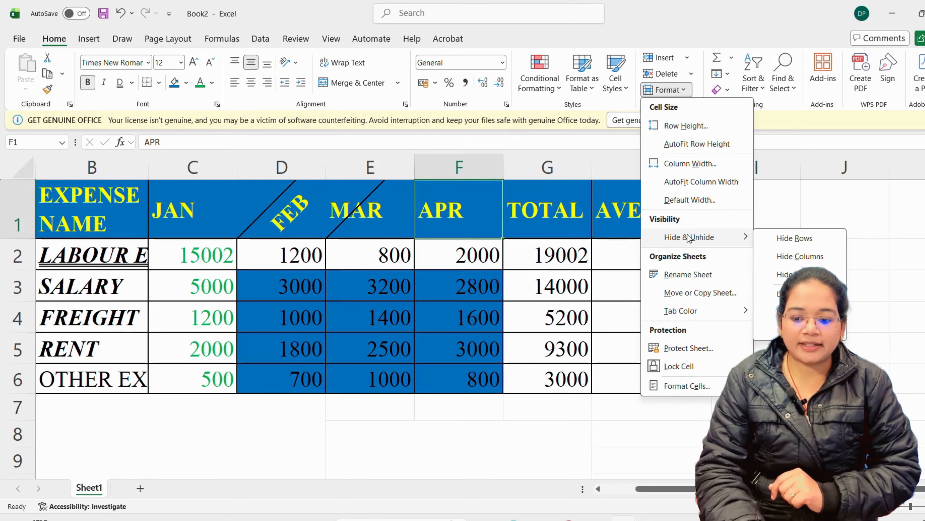
{"action": "left_click", "coordinate": [800, 257]}
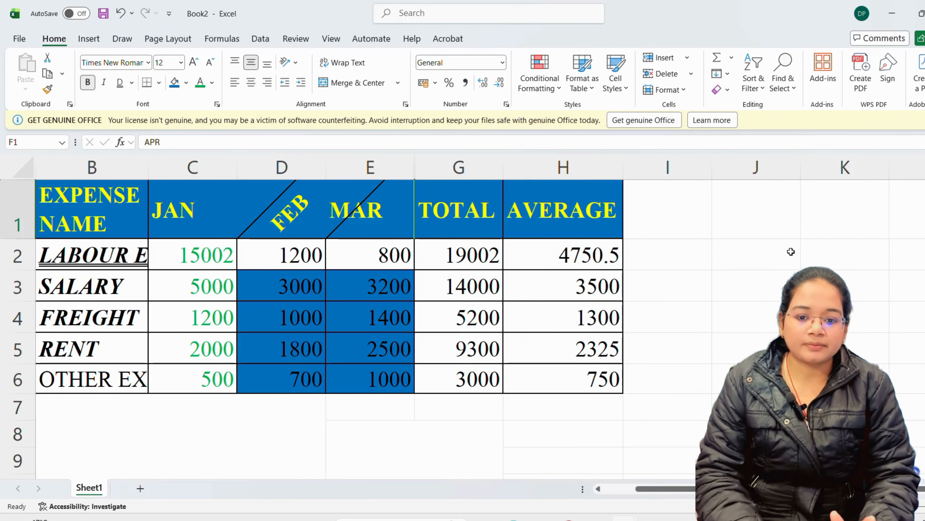